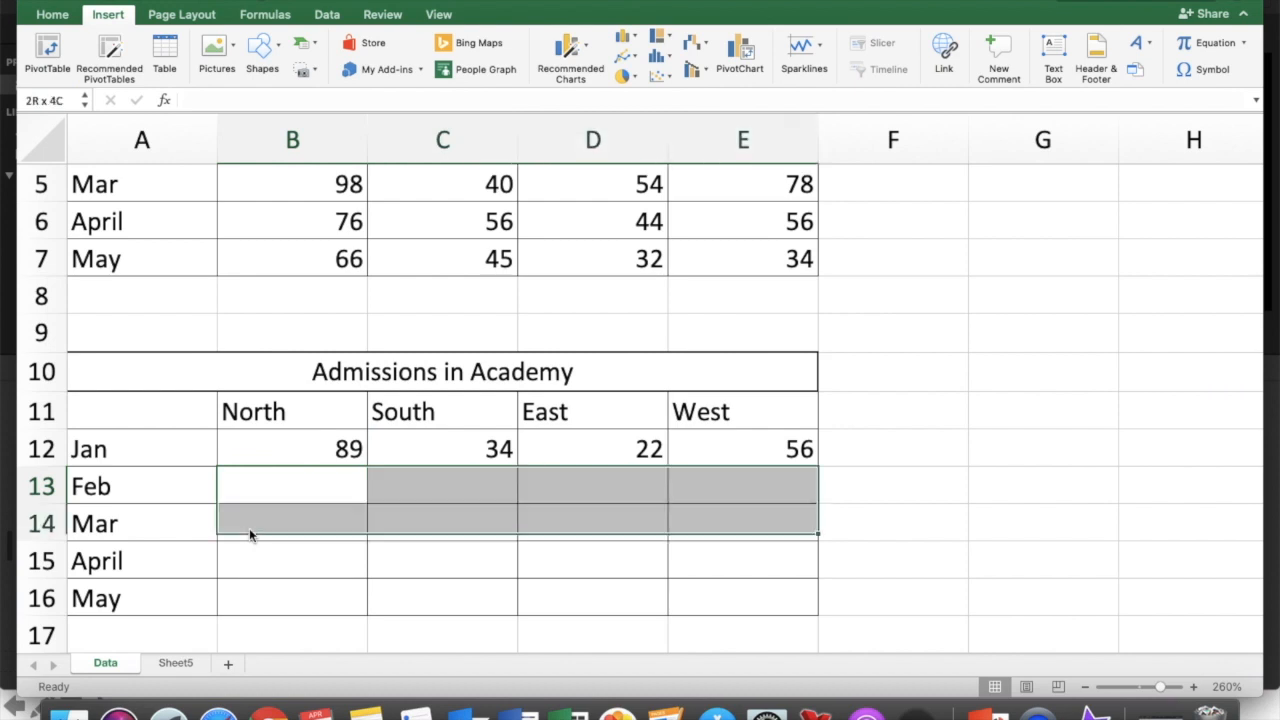
# Insert the solid up-triangle symbol ▲ in cell F1 and the solid down-triangle symbol ▼ in cell F2.
pyautogui.scroll(3, 894, 190)
pyautogui.click(894, 190)
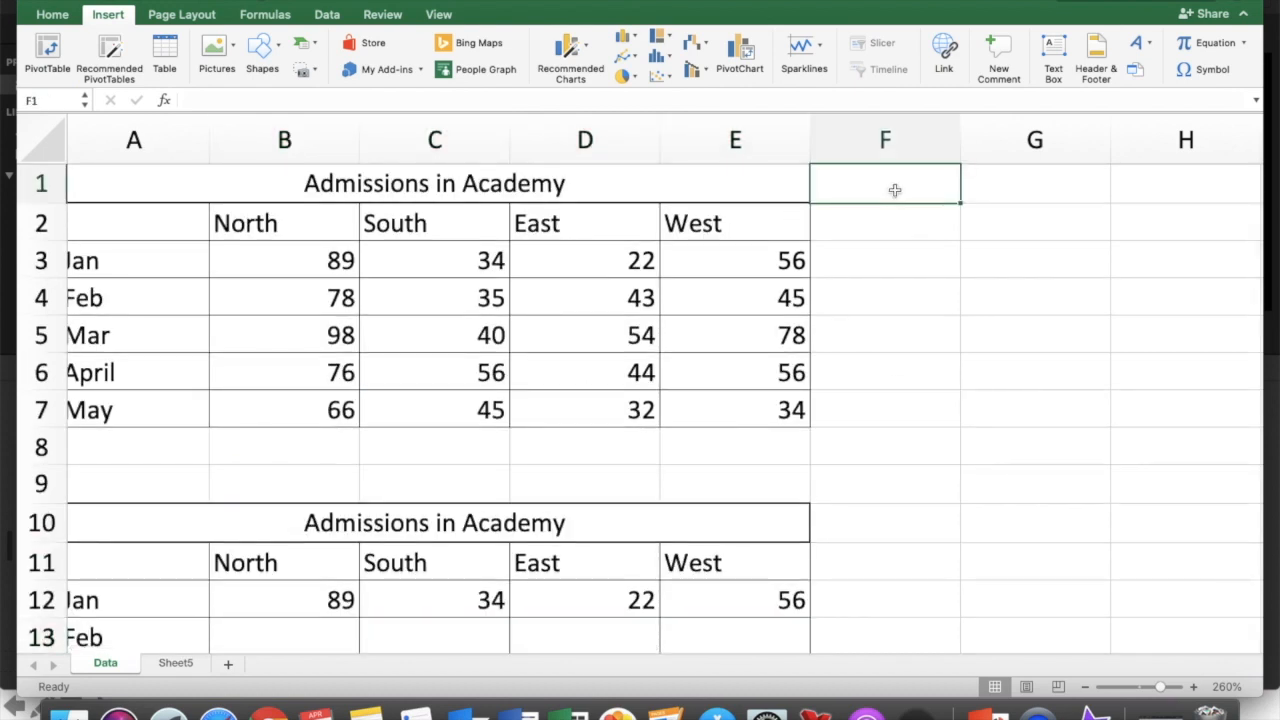
pyautogui.click(1178, 72)
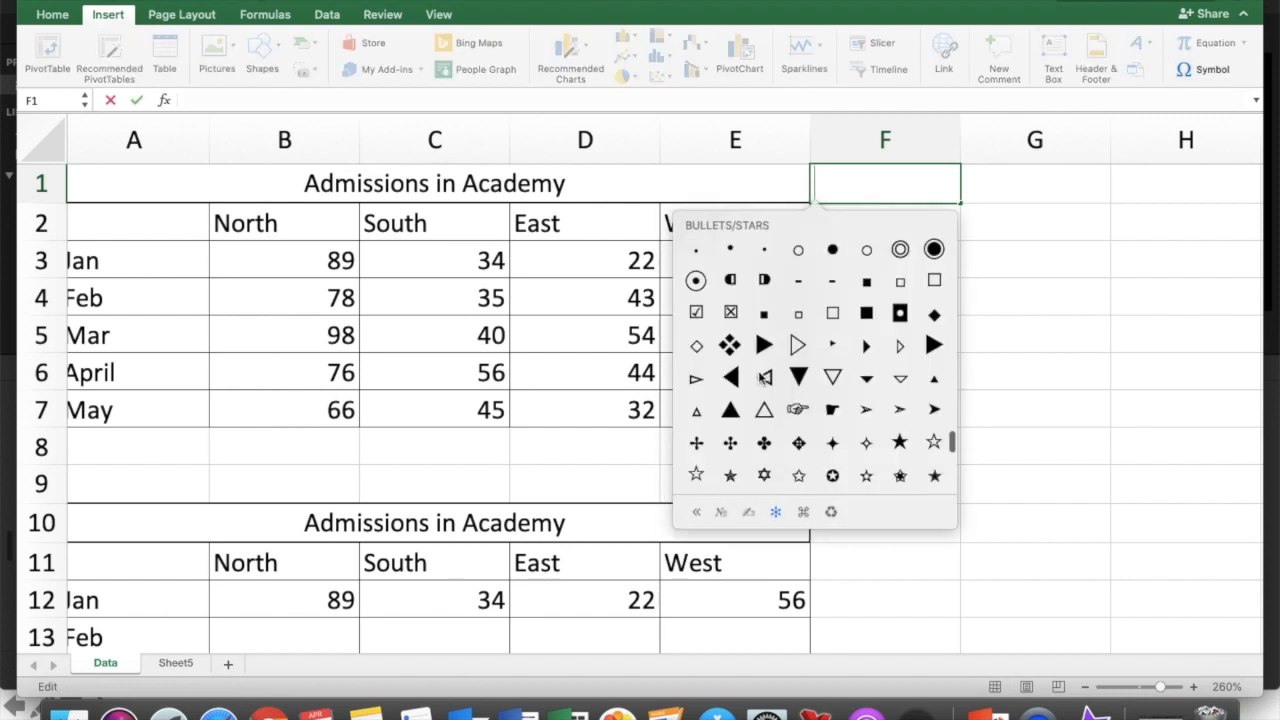
pyautogui.click(730, 410)
pyautogui.press('Return')
pyautogui.click(1210, 70)
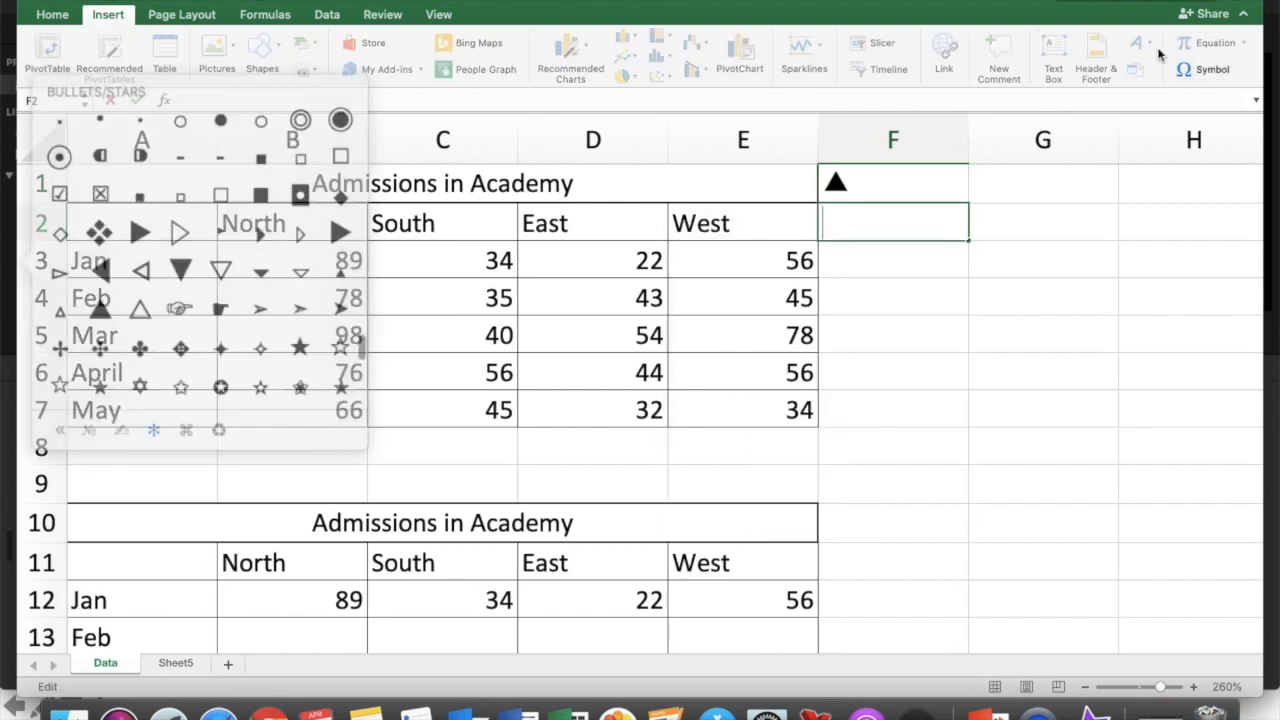
pyautogui.click(156, 270)
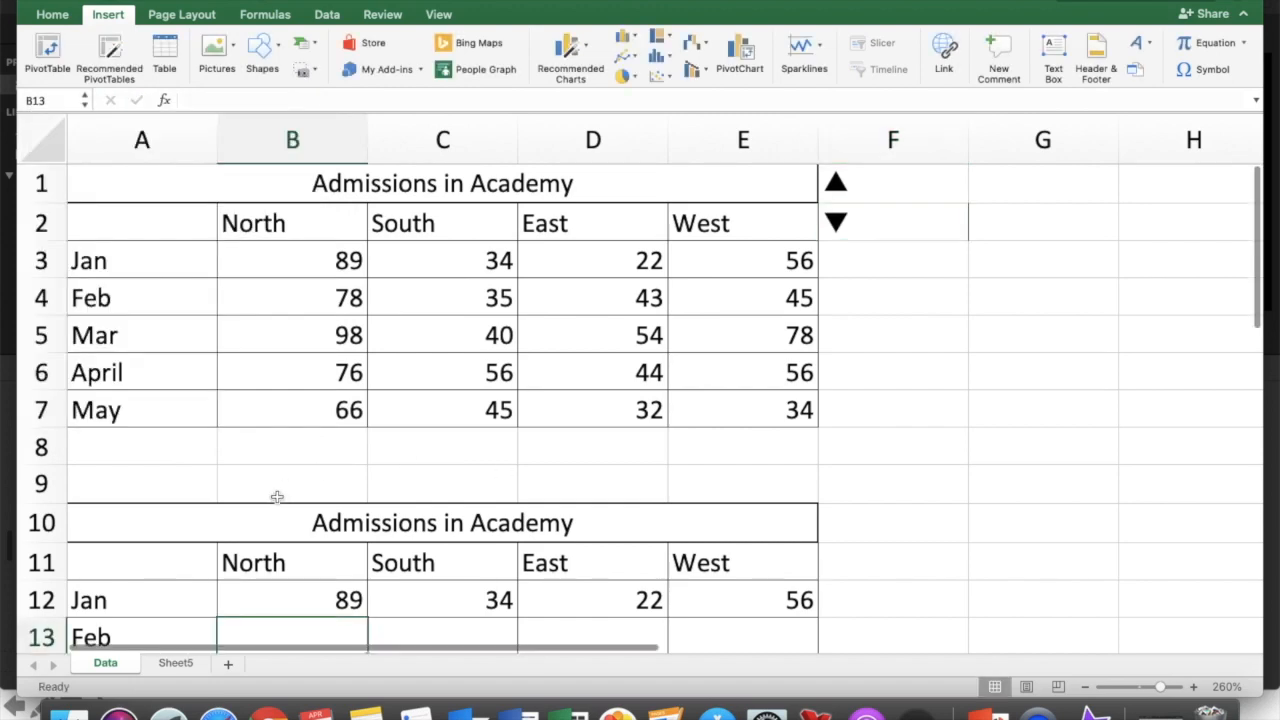
# Build the formula =IF(B4>B3,F1,F2 in B13 to pick the up or down triangle for North in February.
pyautogui.scroll(-3, 277, 496)
pyautogui.scroll(2, 277, 530)
pyautogui.write('=i')
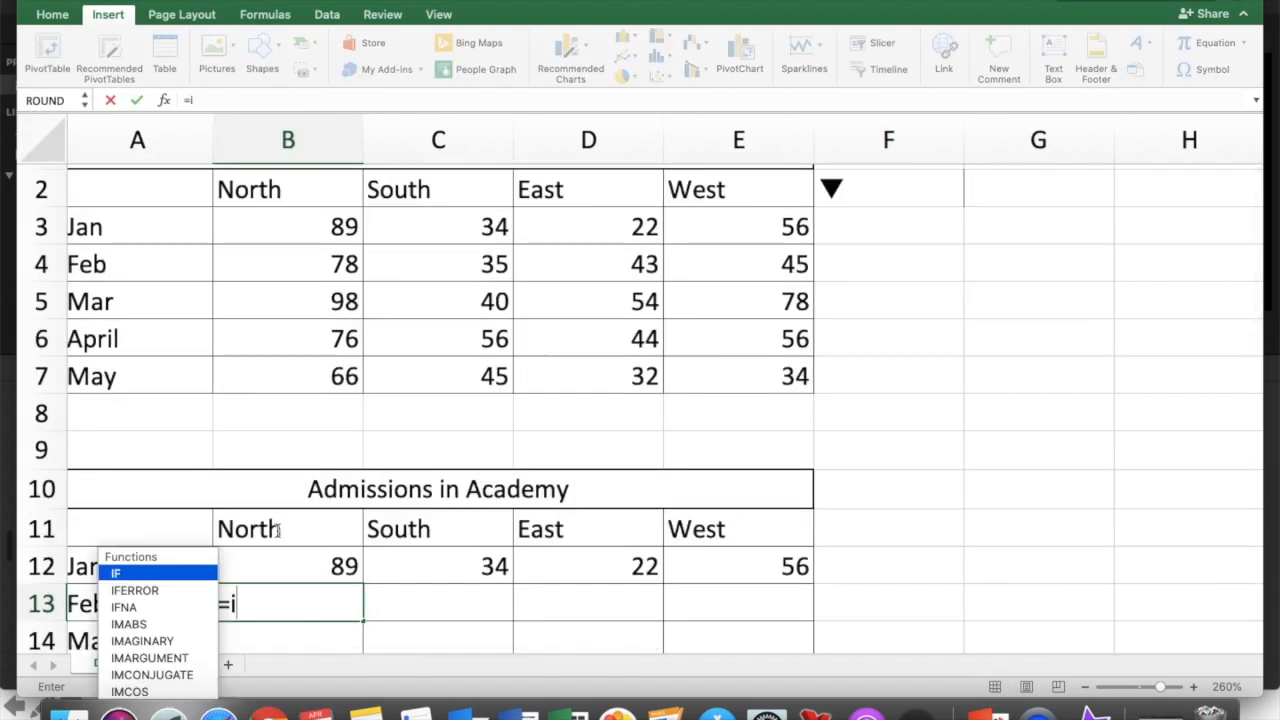
pyautogui.write('f(')
pyautogui.click(296, 270)
pyautogui.write('>')
pyautogui.click(262, 226)
pyautogui.write(',')
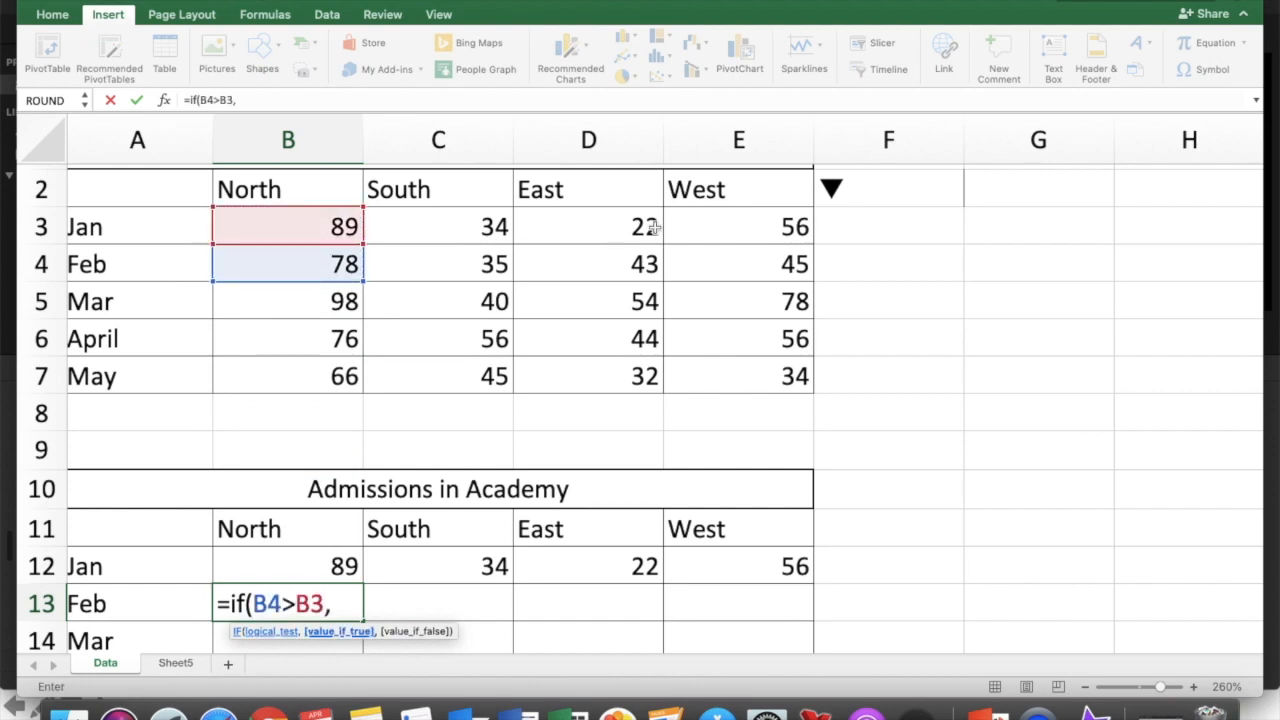
pyautogui.scroll(1, 860, 190)
pyautogui.click(860, 183)
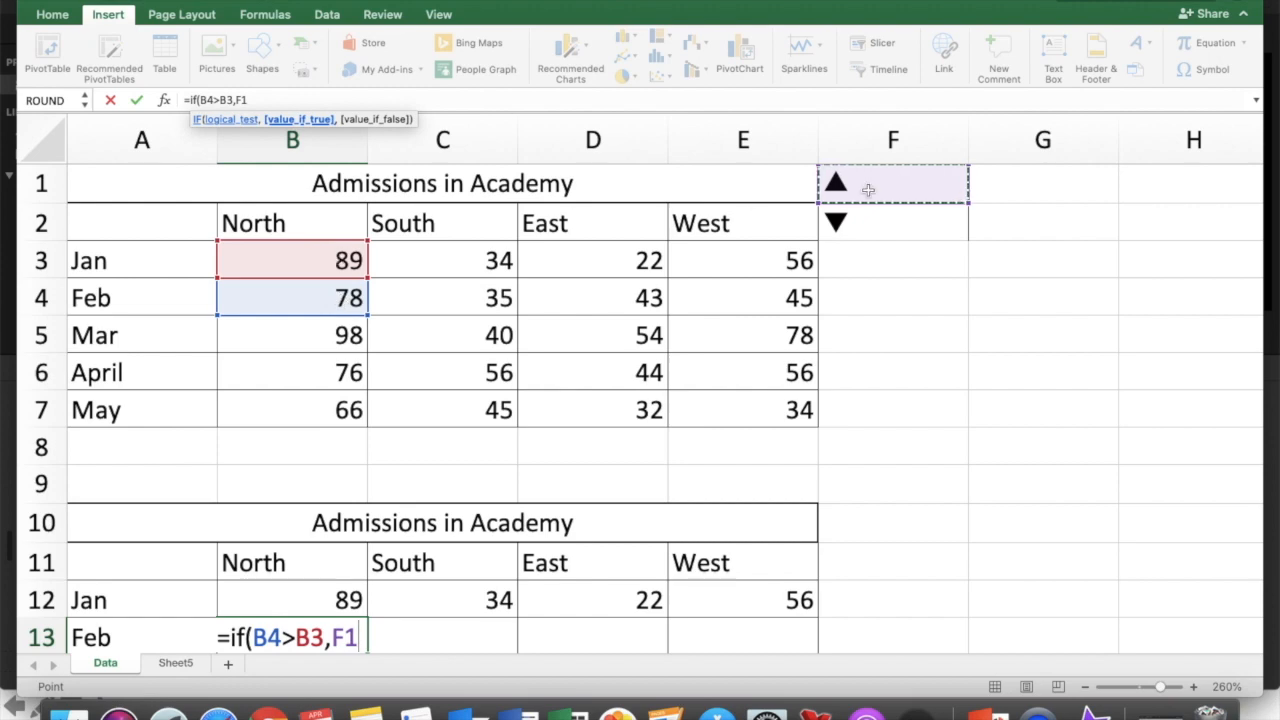
pyautogui.write(',')
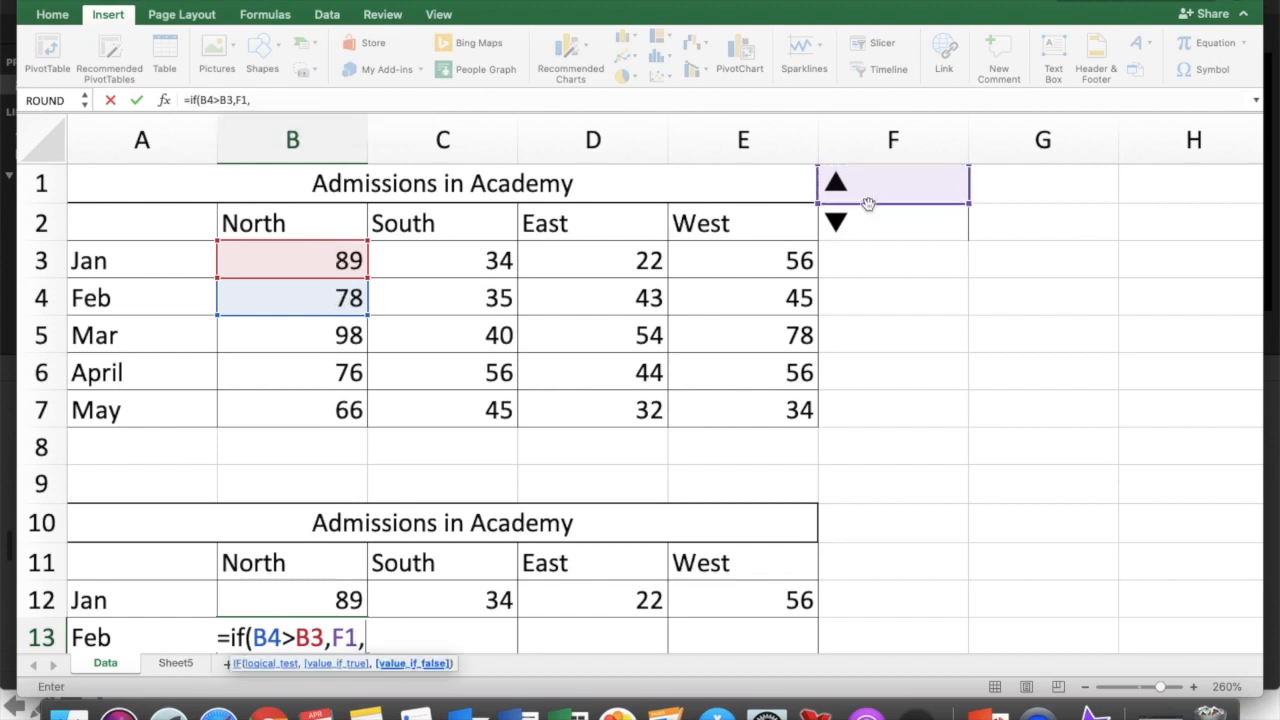
pyautogui.click(866, 223)
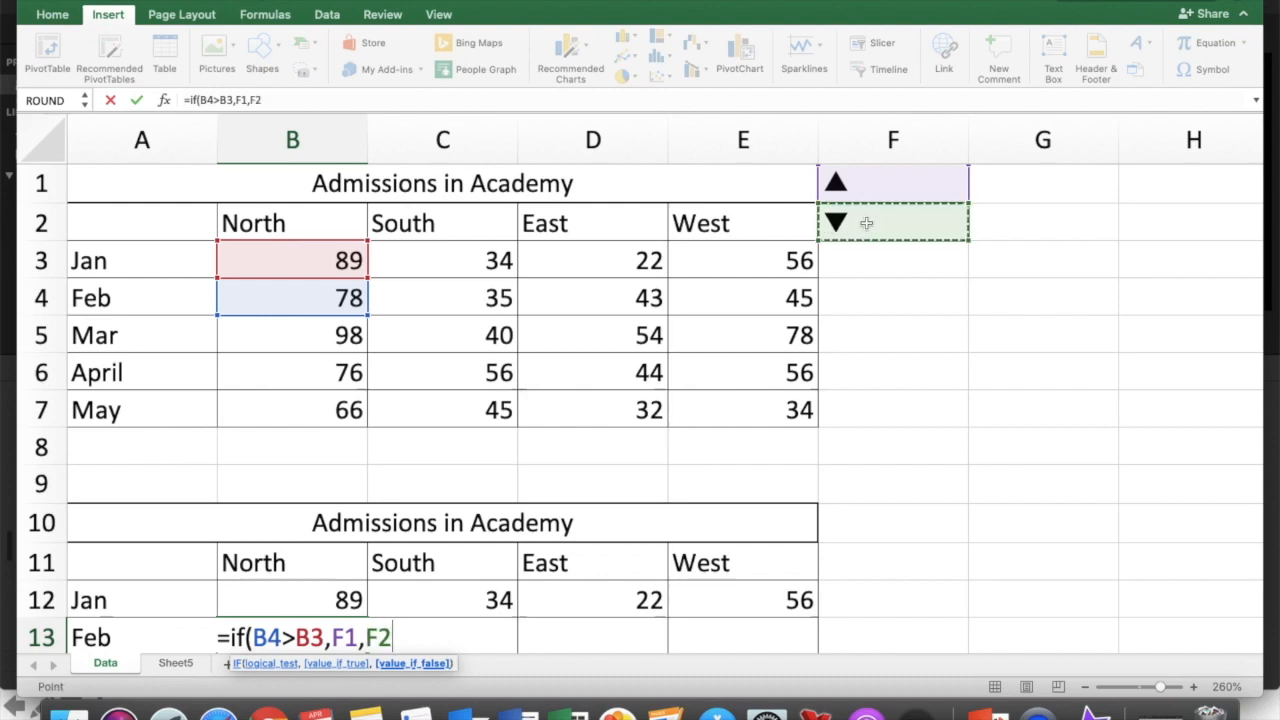
# Make both triangle references absolute as $F$1 and $F$2 and close the IF function's parenthesis.
pyautogui.press('F4')
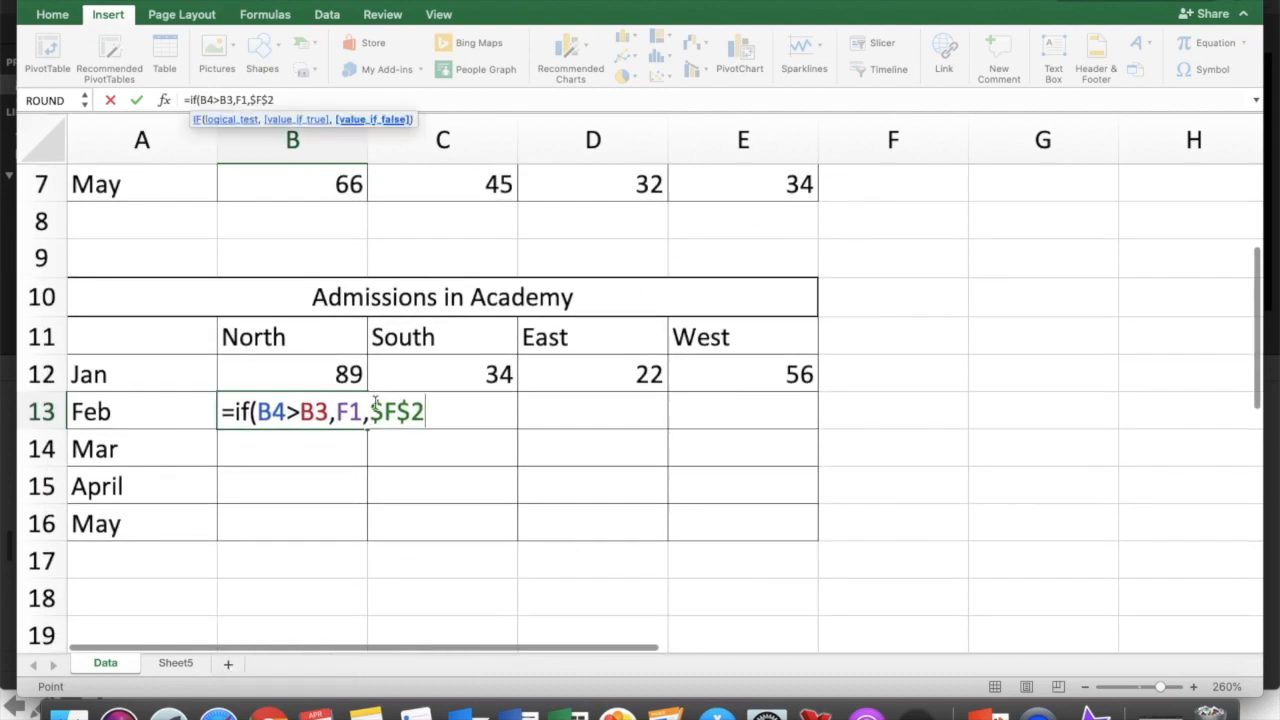
pyautogui.click(341, 411)
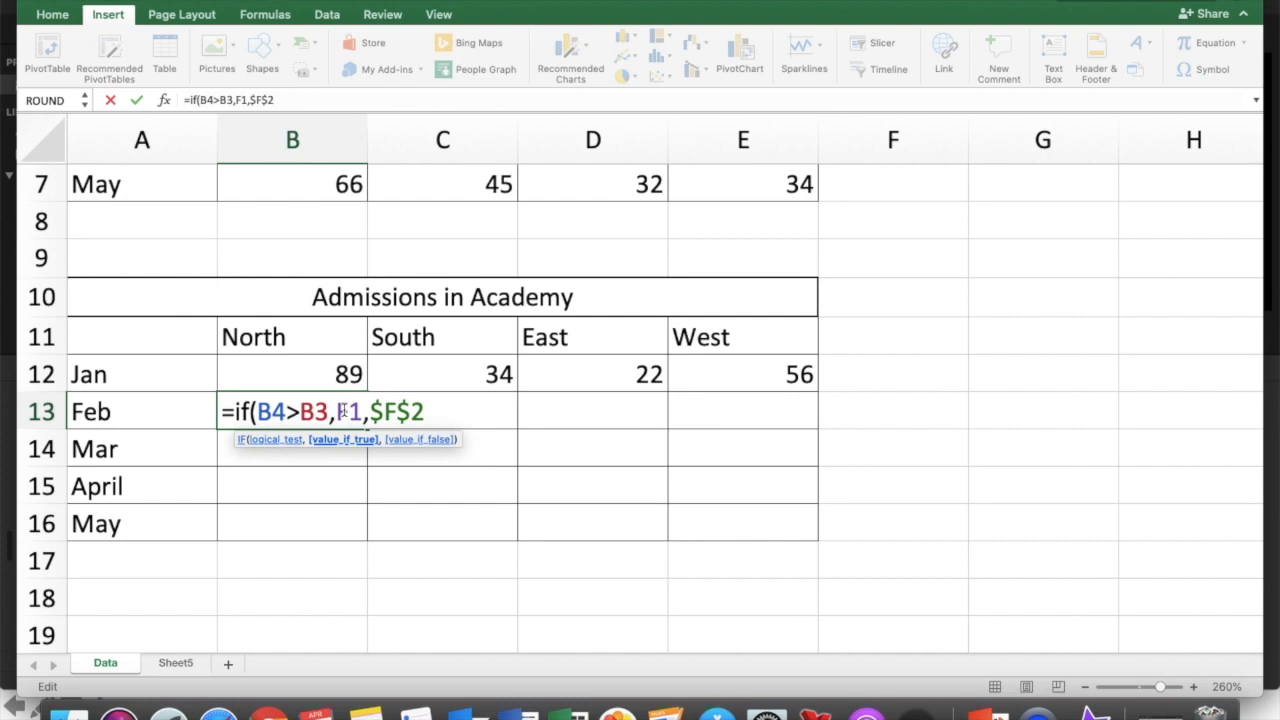
pyautogui.press('F4')
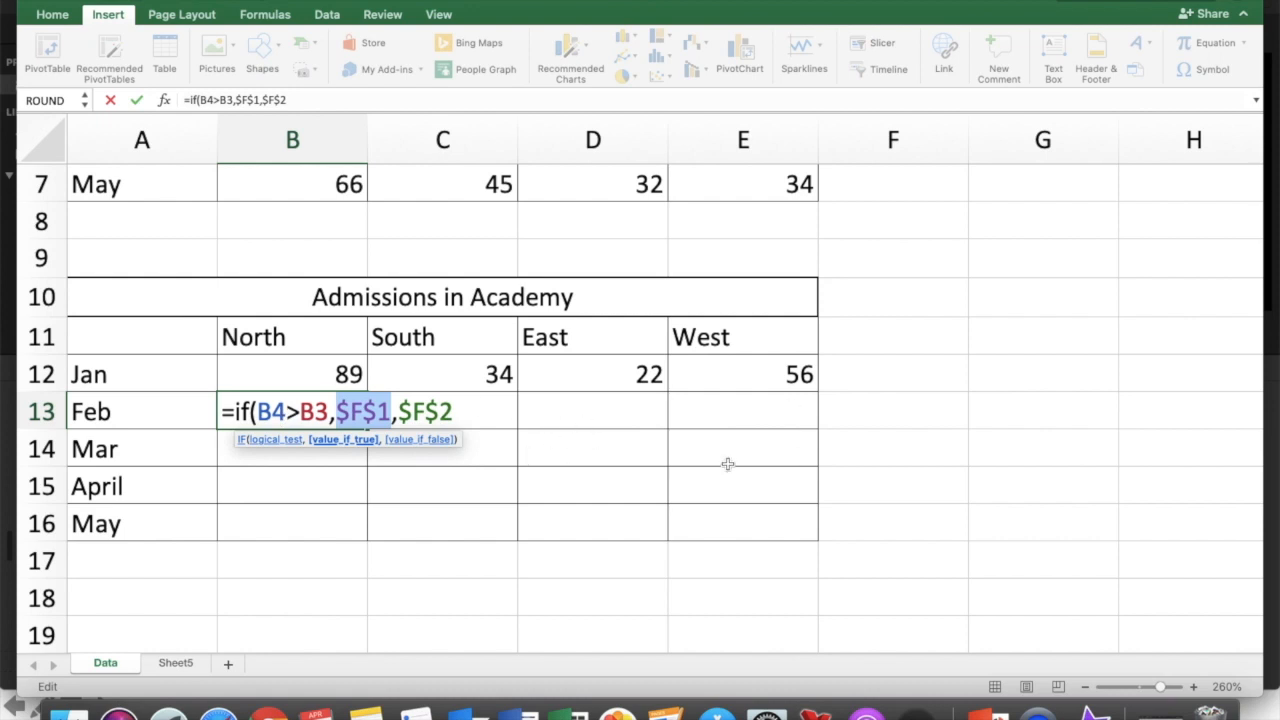
pyautogui.write(')')
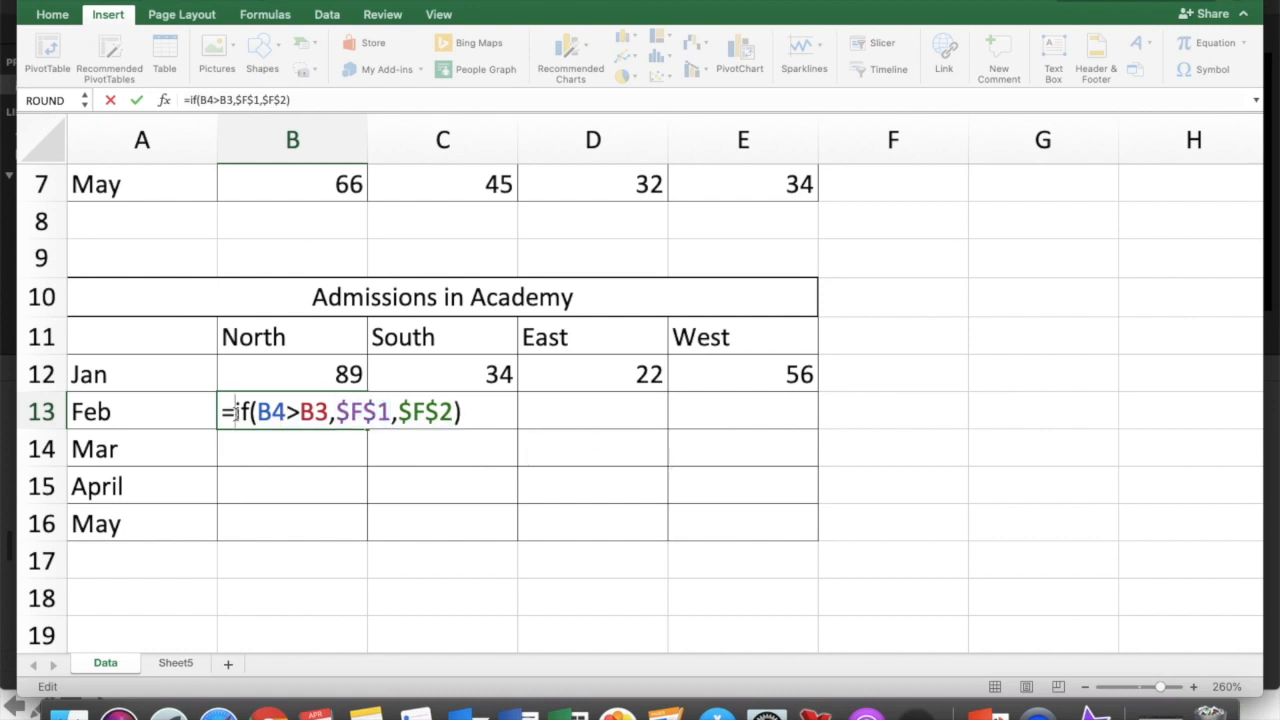
# Prefix the IF function in B13 with B4& and enter the formula =B4&IF(B4>B3,$F$1,$F$2).
pyautogui.write('&')
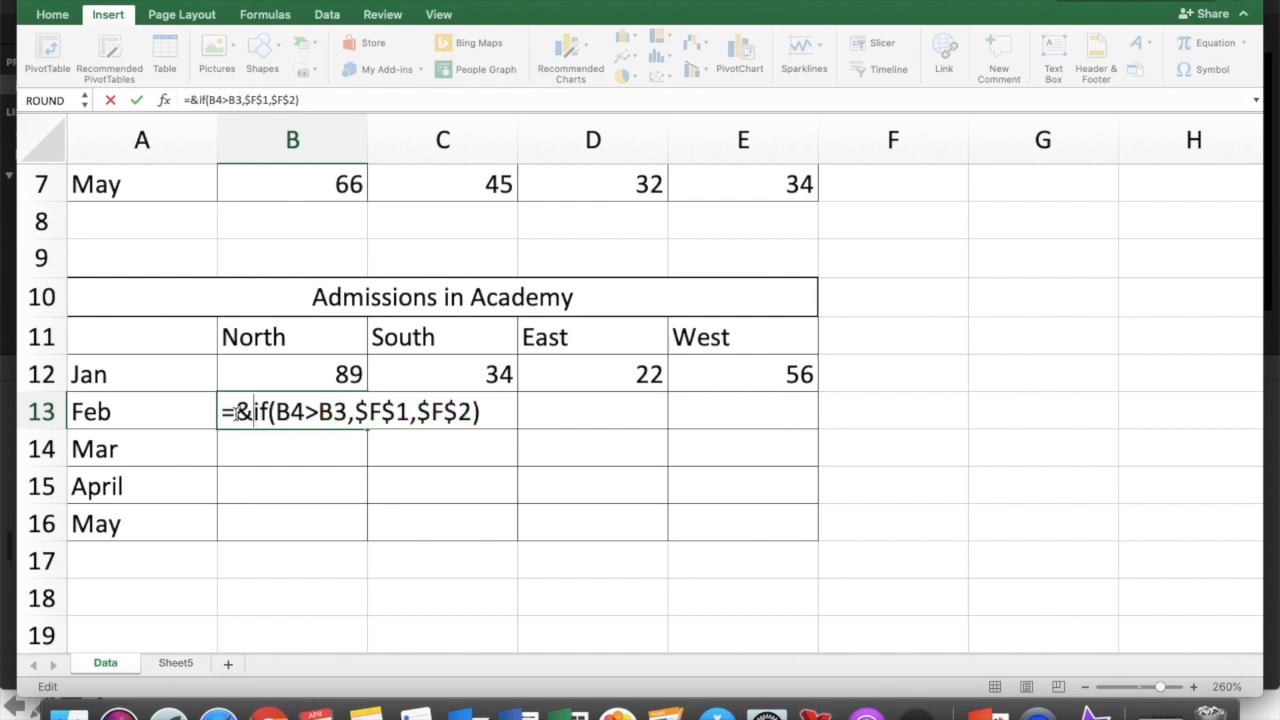
pyautogui.scroll(5, 320, 334)
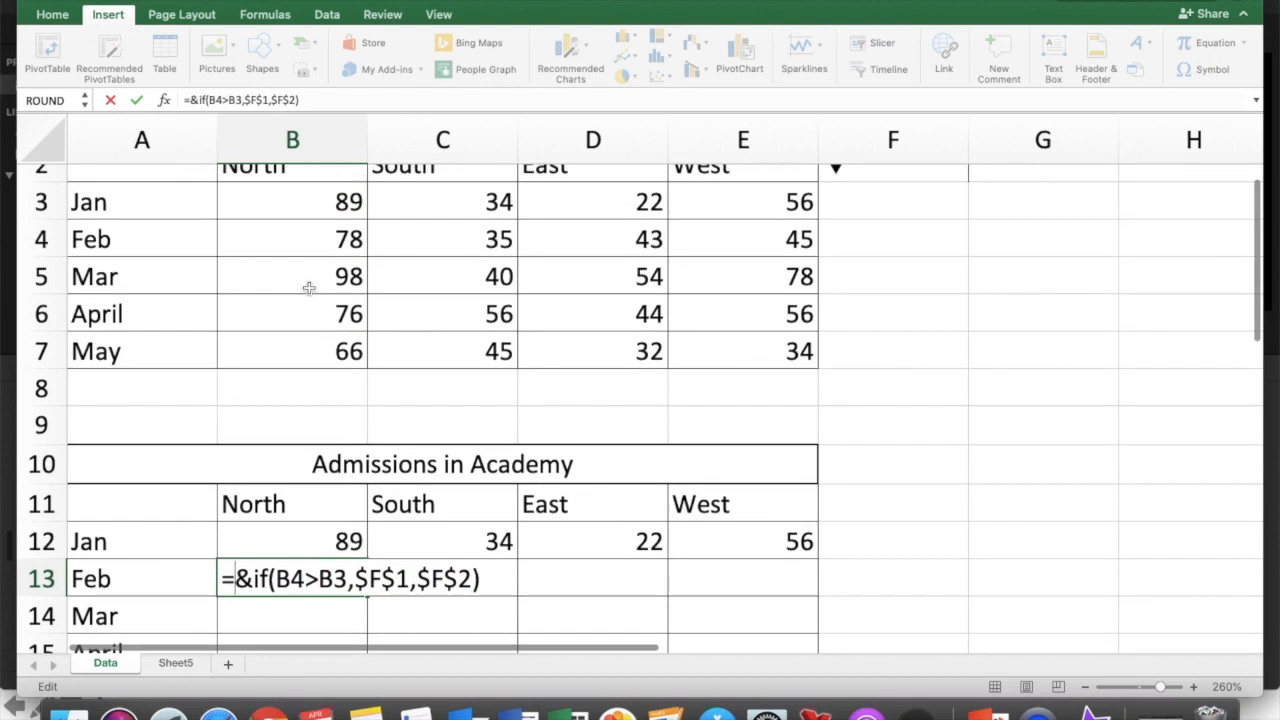
pyautogui.click(314, 233)
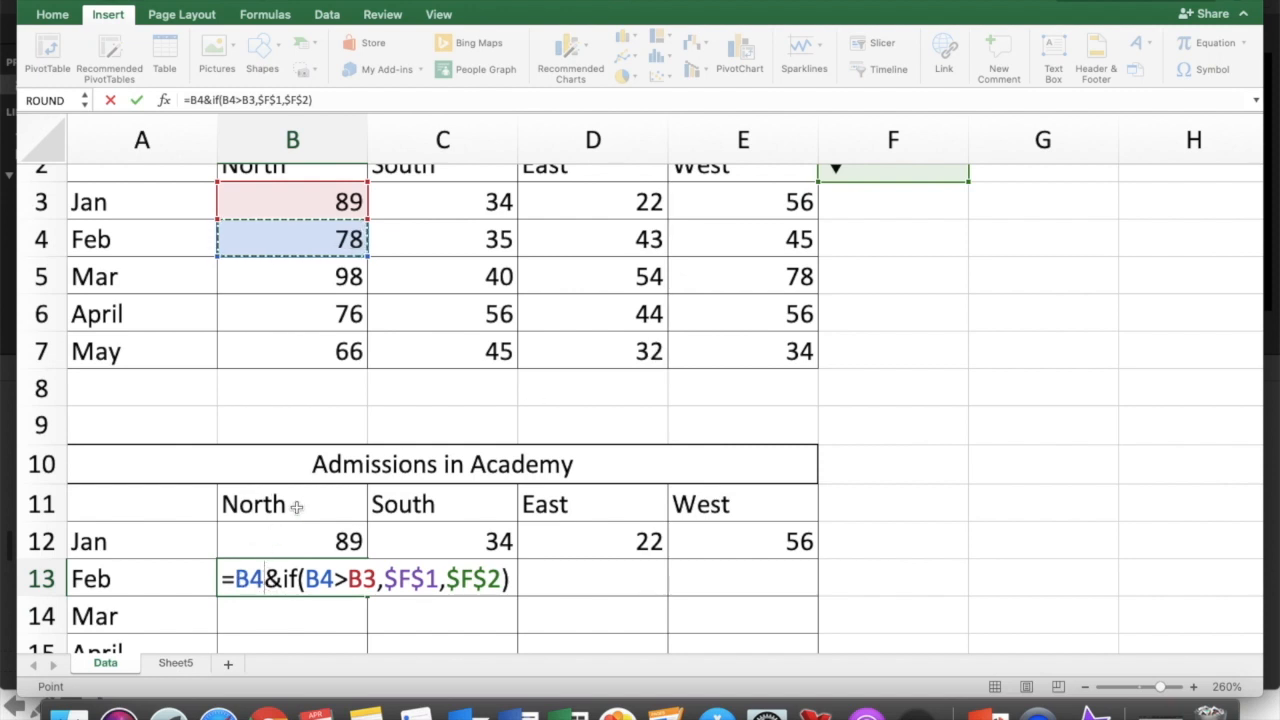
pyautogui.press('Return')
# Copy the B13 formula to the whole range B13:E16 and right-align those cells.
pyautogui.click(277, 578)
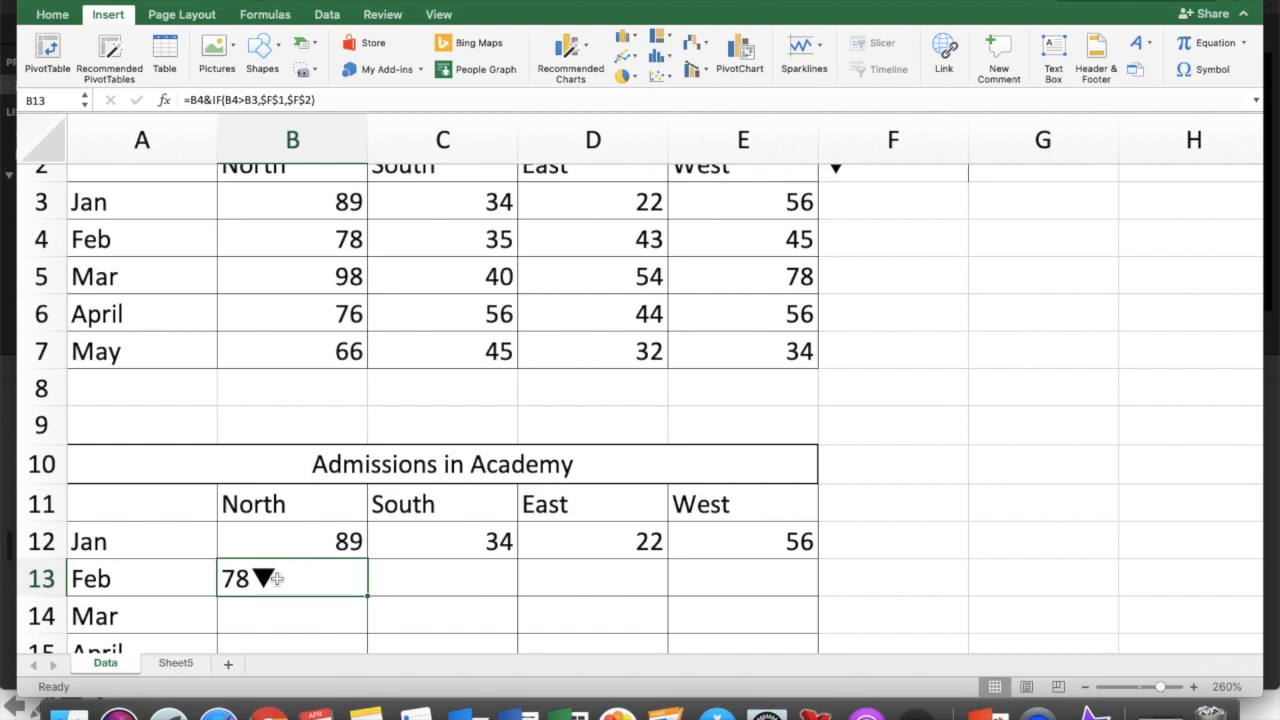
pyautogui.press('super+c')
pyautogui.press('Down')
pyautogui.press('Down')
pyautogui.press('Down')
pyautogui.press('Down')
pyautogui.press('Up')
pyautogui.hotkey('shift', 'Up')
pyautogui.hotkey('shift', 'Up')
pyautogui.hotkey('shift', 'Up')
pyautogui.hotkey('shift', 'Right')
pyautogui.hotkey('shift', 'Right')
pyautogui.hotkey('shift', 'Right')
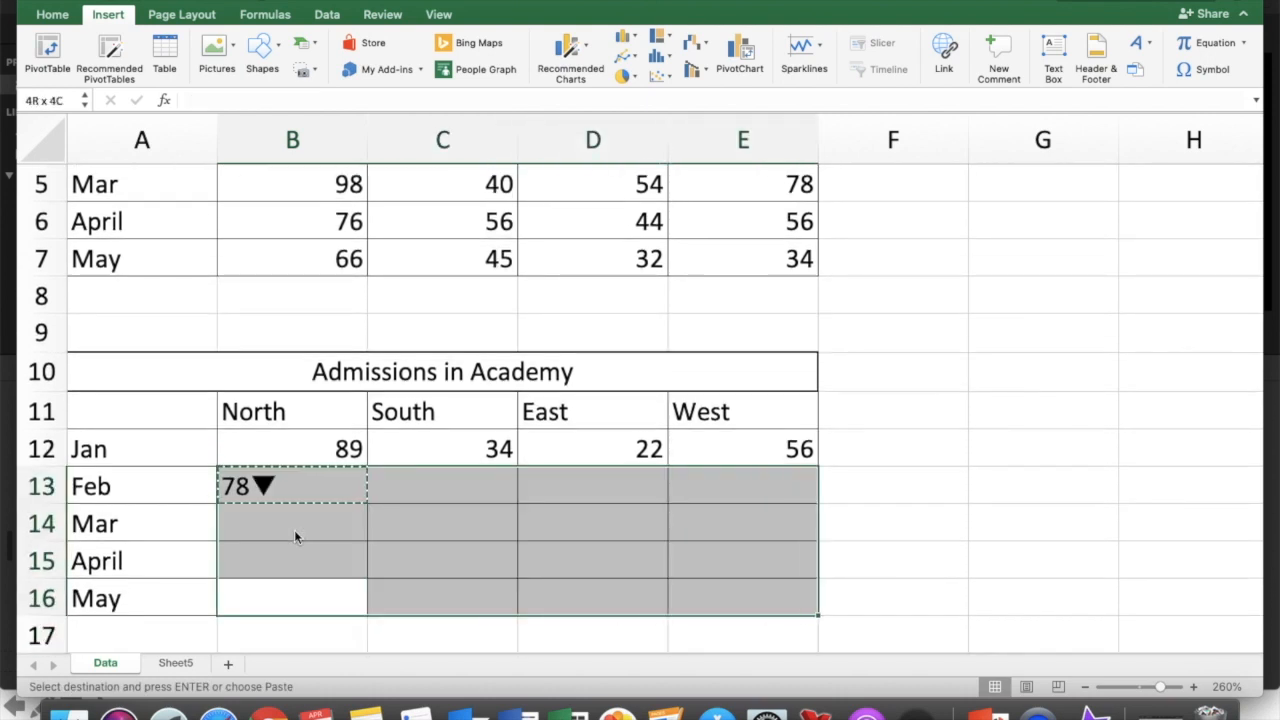
pyautogui.press('super+v')
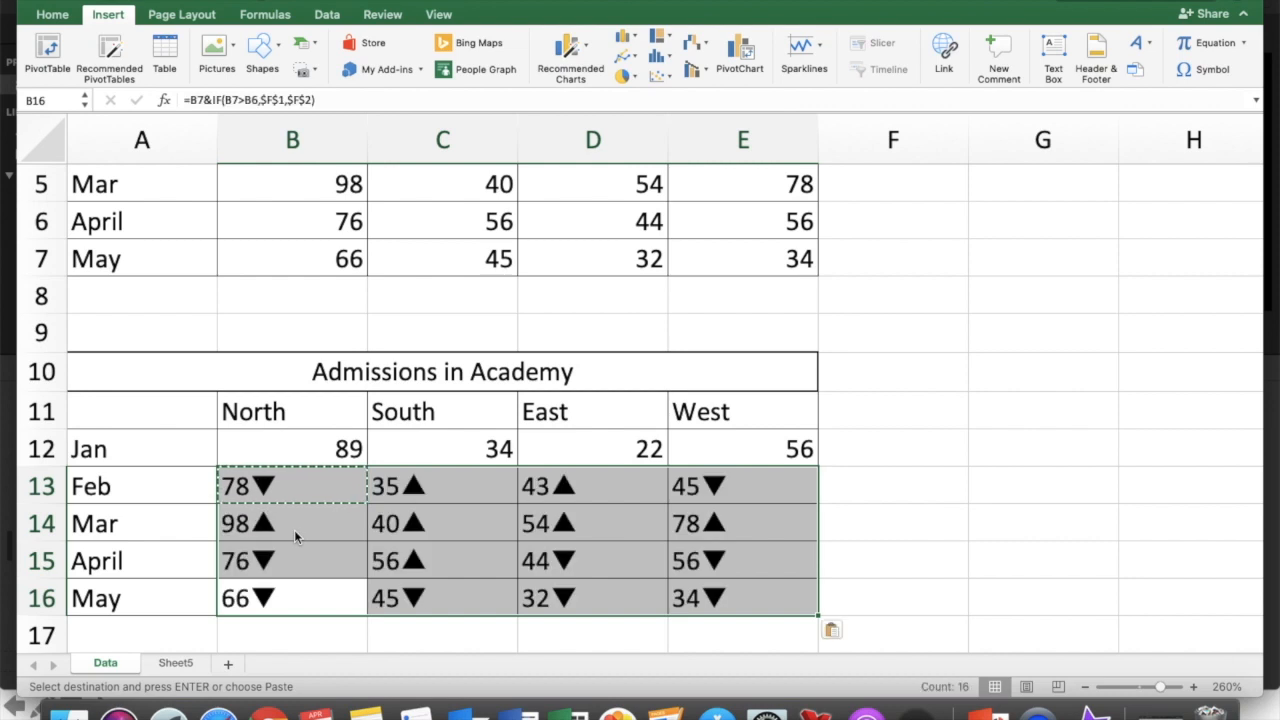
pyautogui.press('Escape')
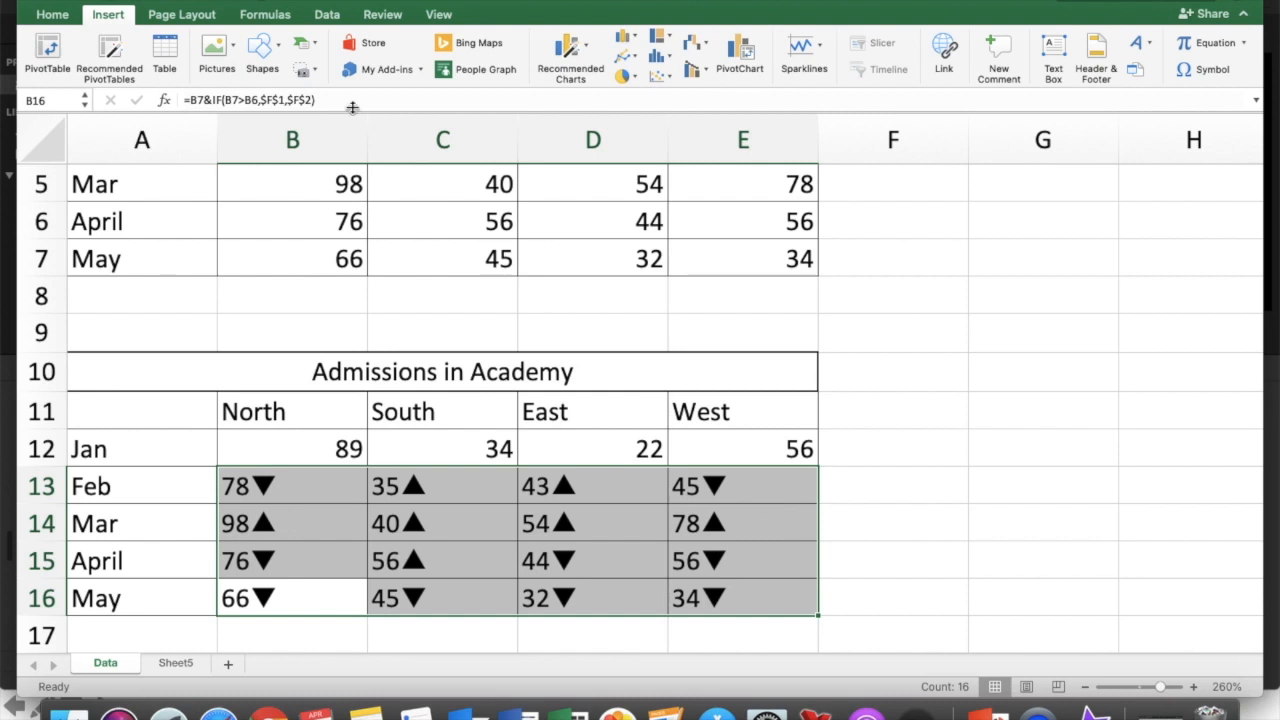
pyautogui.click(55, 16)
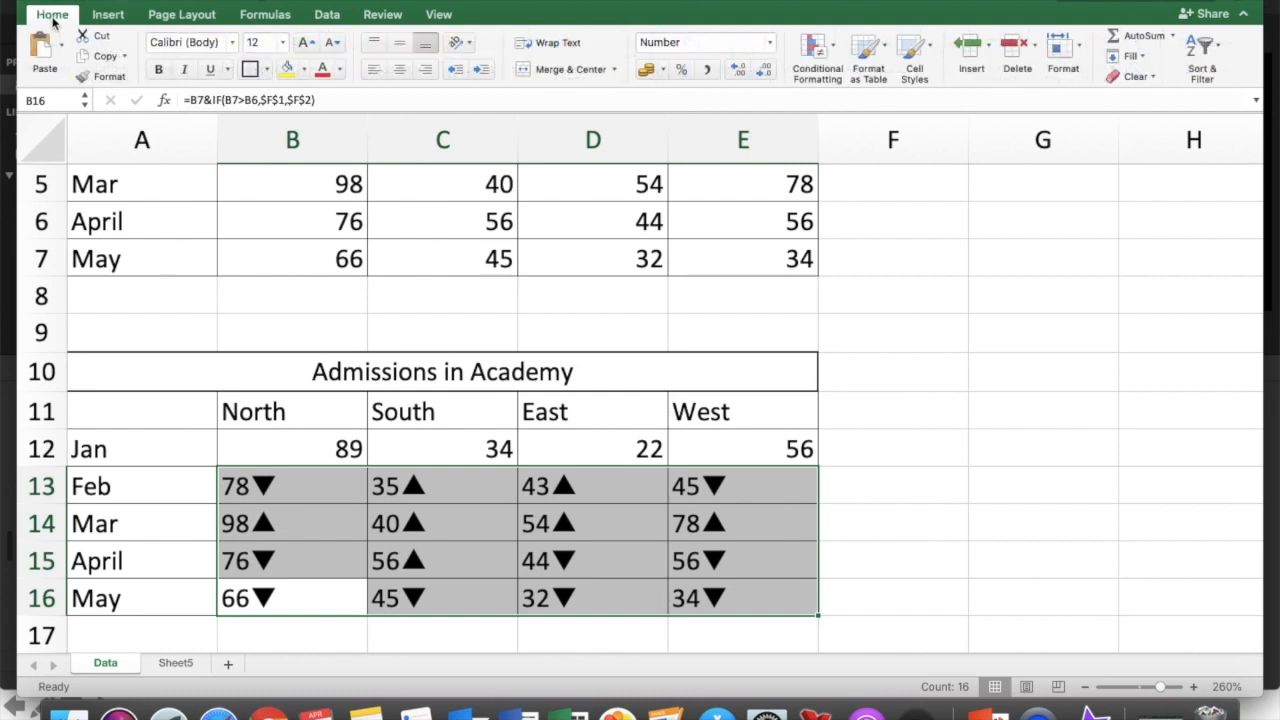
pyautogui.click(421, 69)
# In the upper table, change the May admissions to 53 for East and 67 for South.
pyautogui.click(628, 303)
pyautogui.press('Up')
pyautogui.write('53')
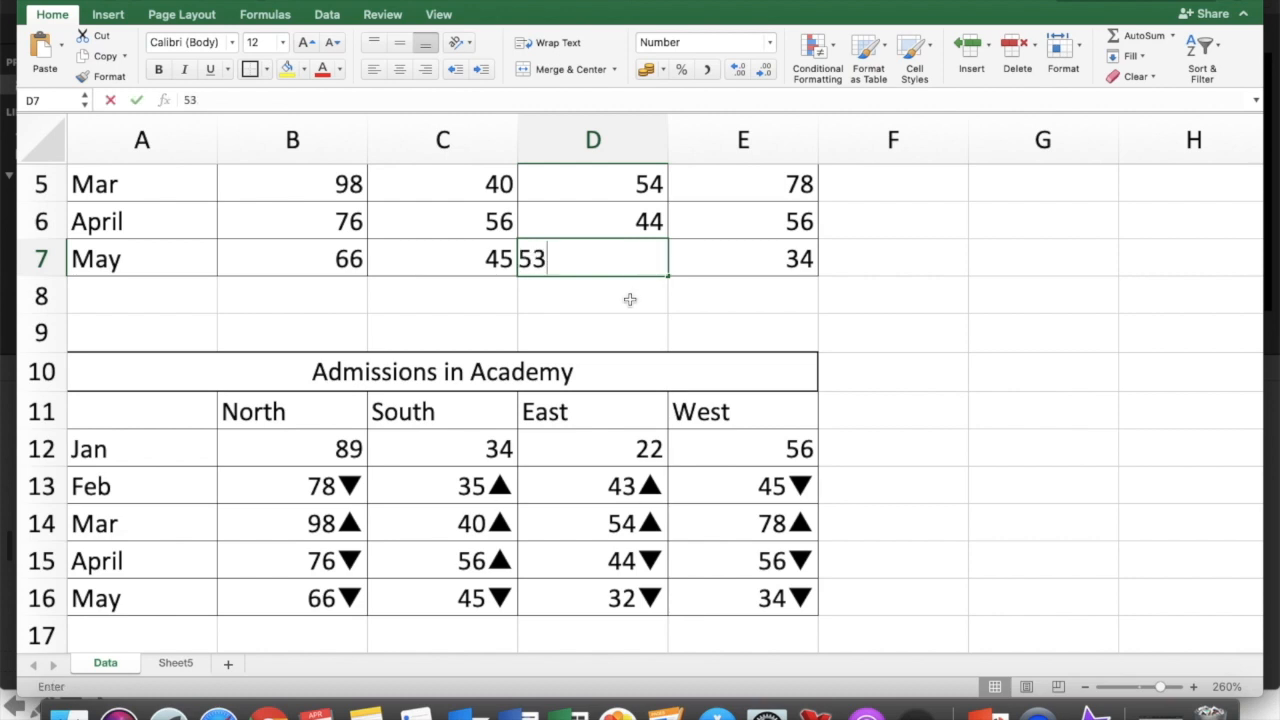
pyautogui.press('Return')
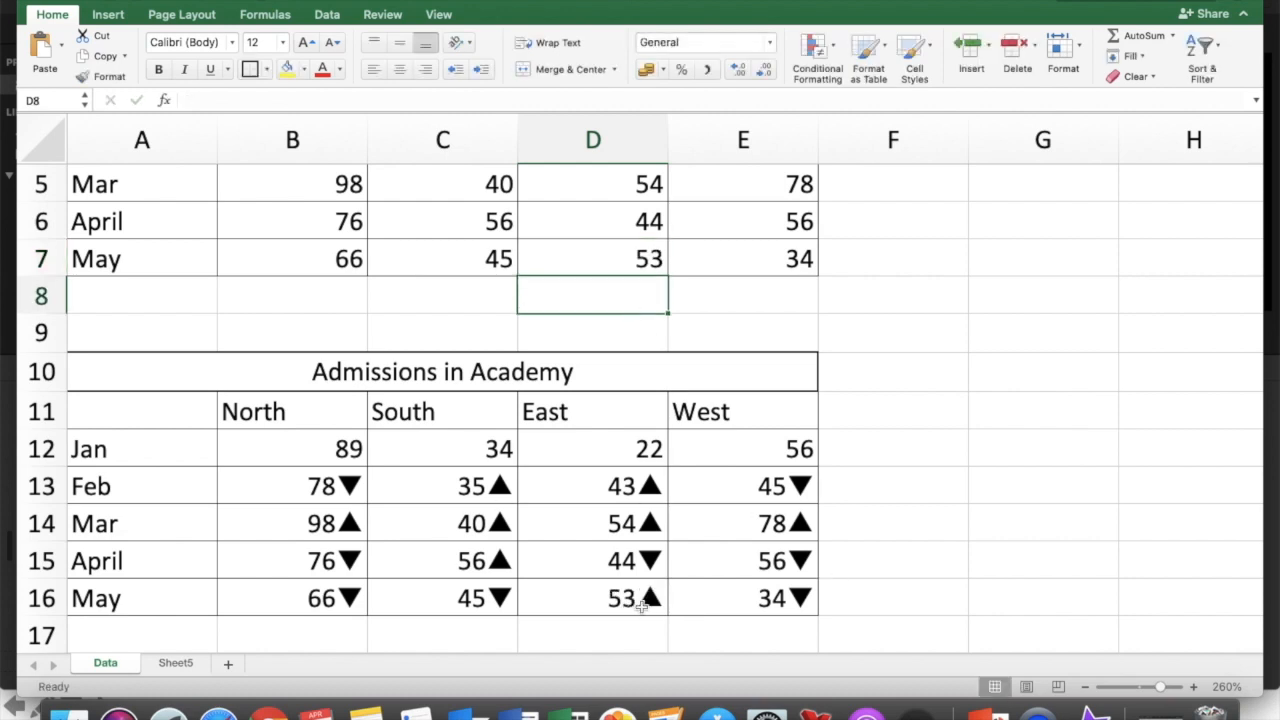
pyautogui.click(456, 265)
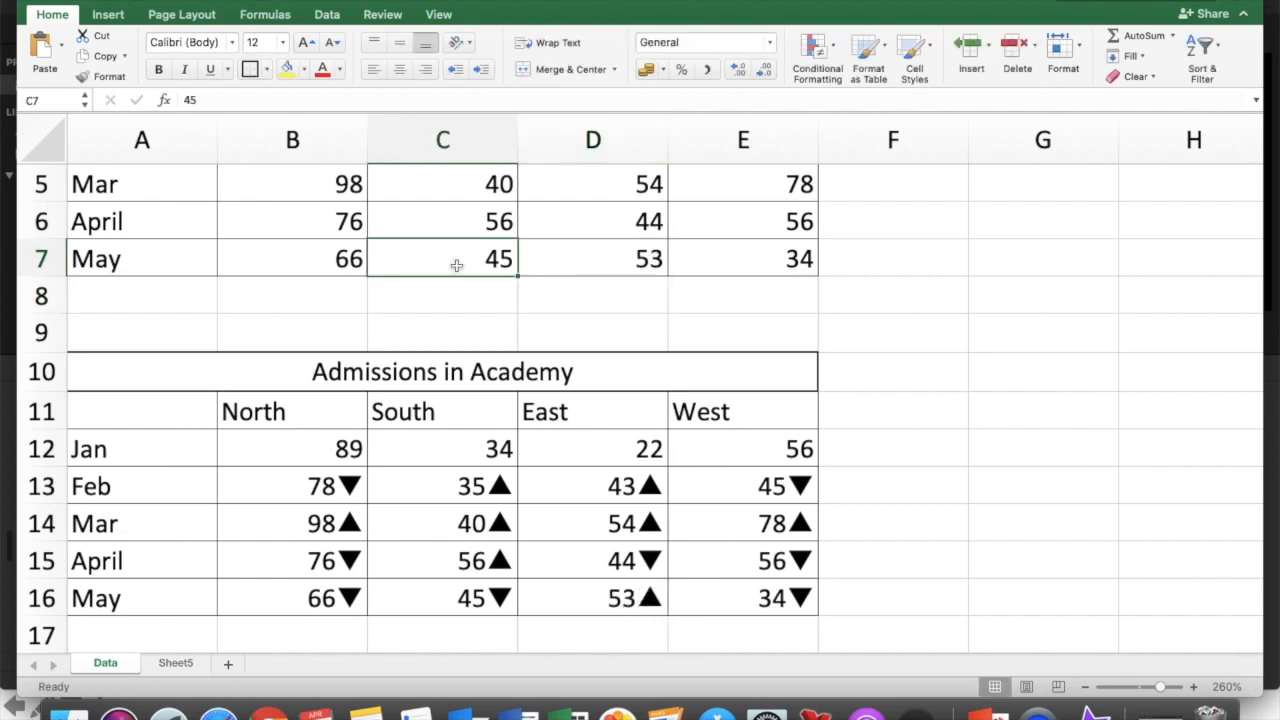
pyautogui.write('67')
pyautogui.press('Return')
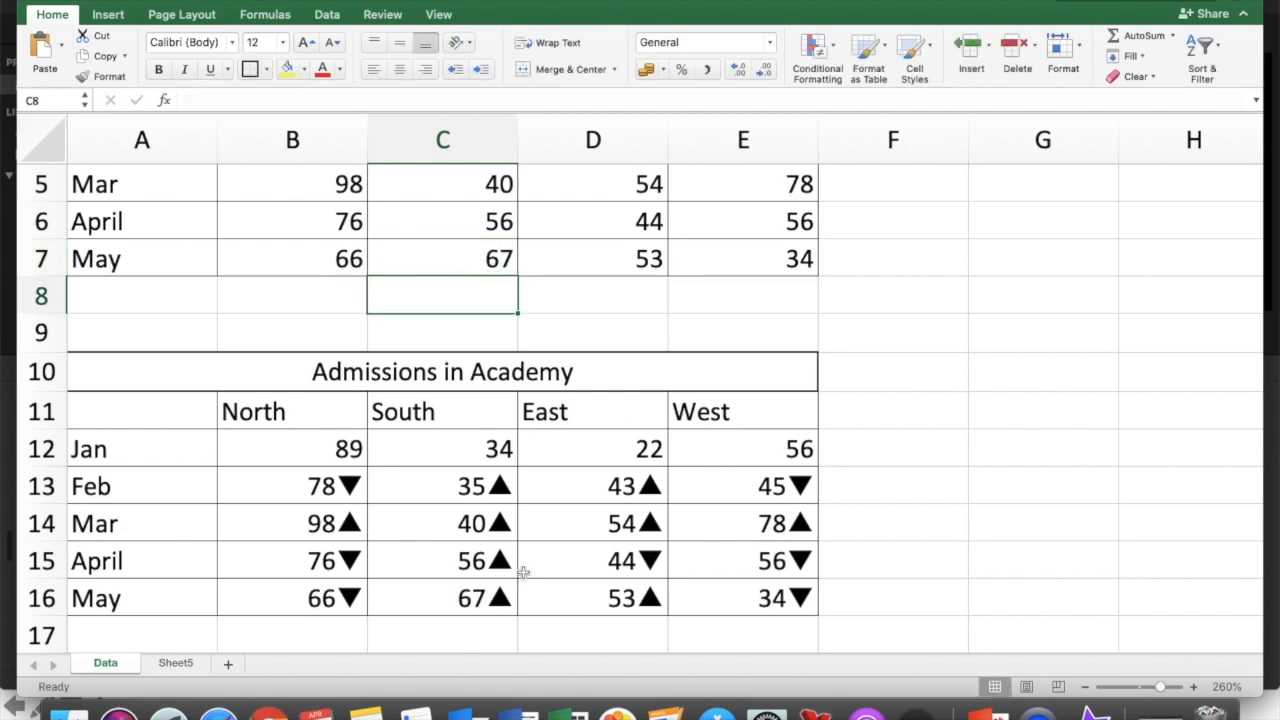
# In the upper table, change the North admissions to 100 for May and 111 for April.
pyautogui.click(336, 600)
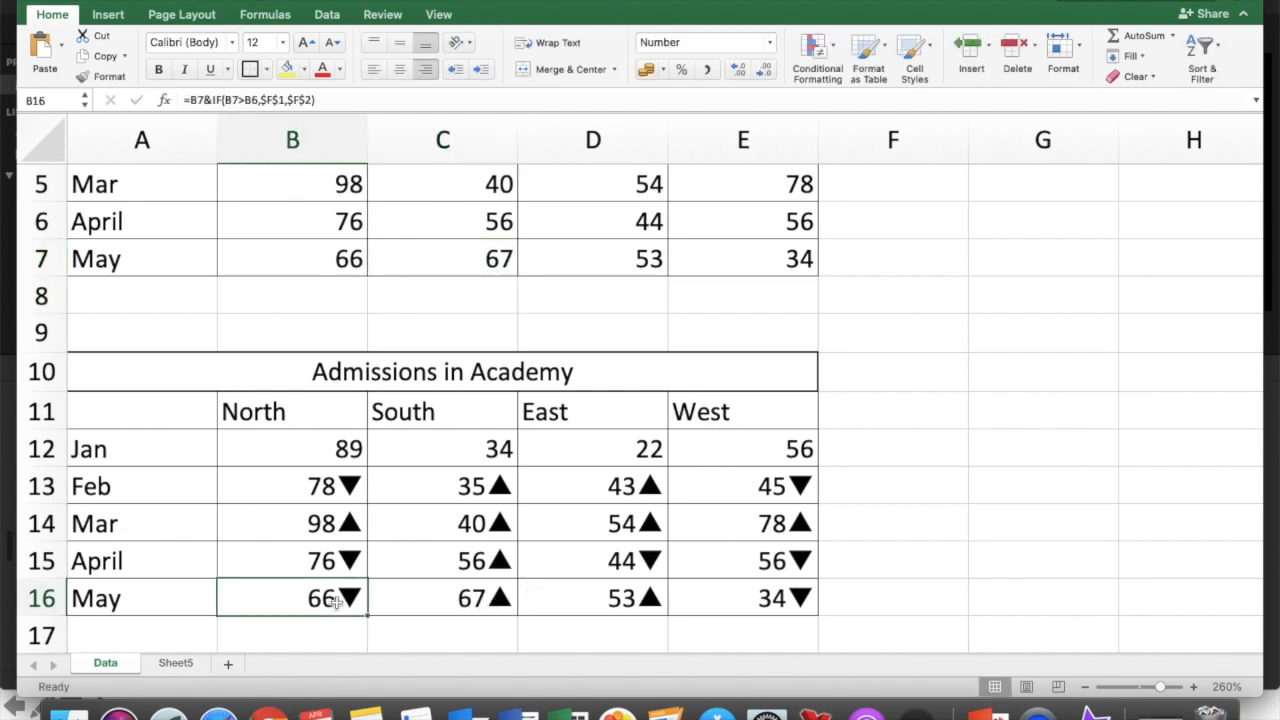
pyautogui.click(309, 265)
pyautogui.write('10')
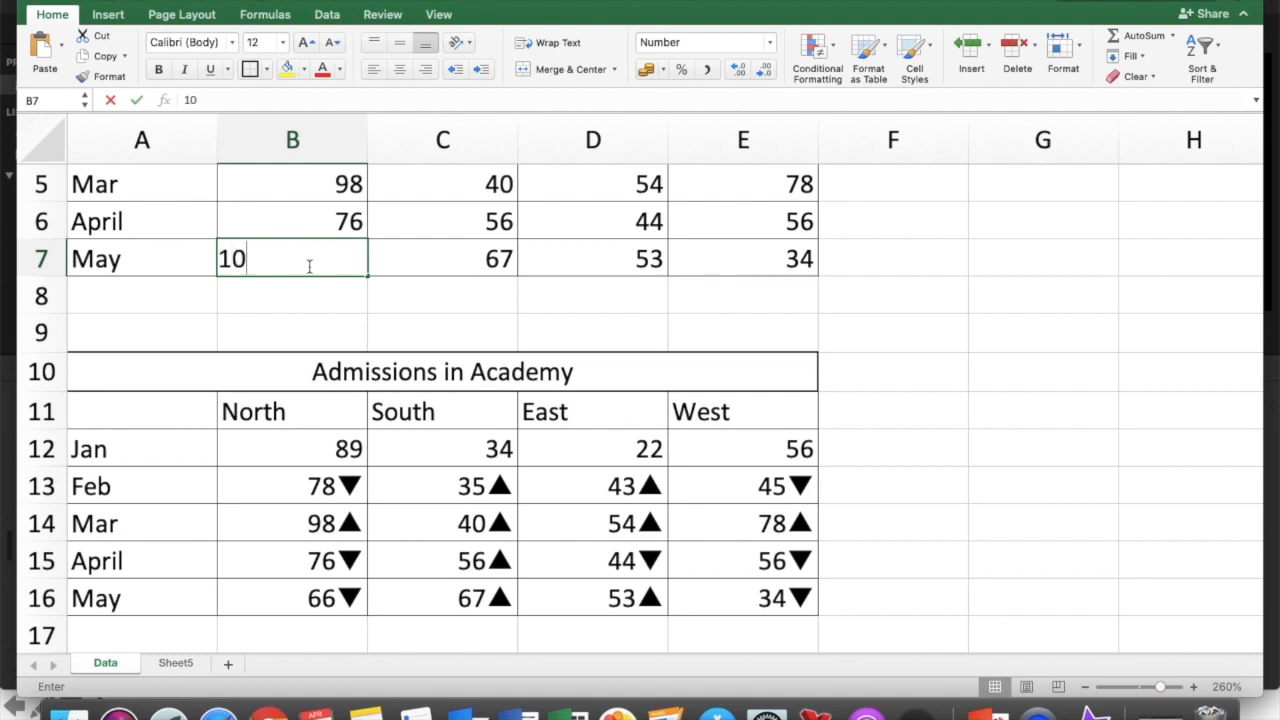
pyautogui.write('0')
pyautogui.press('Return')
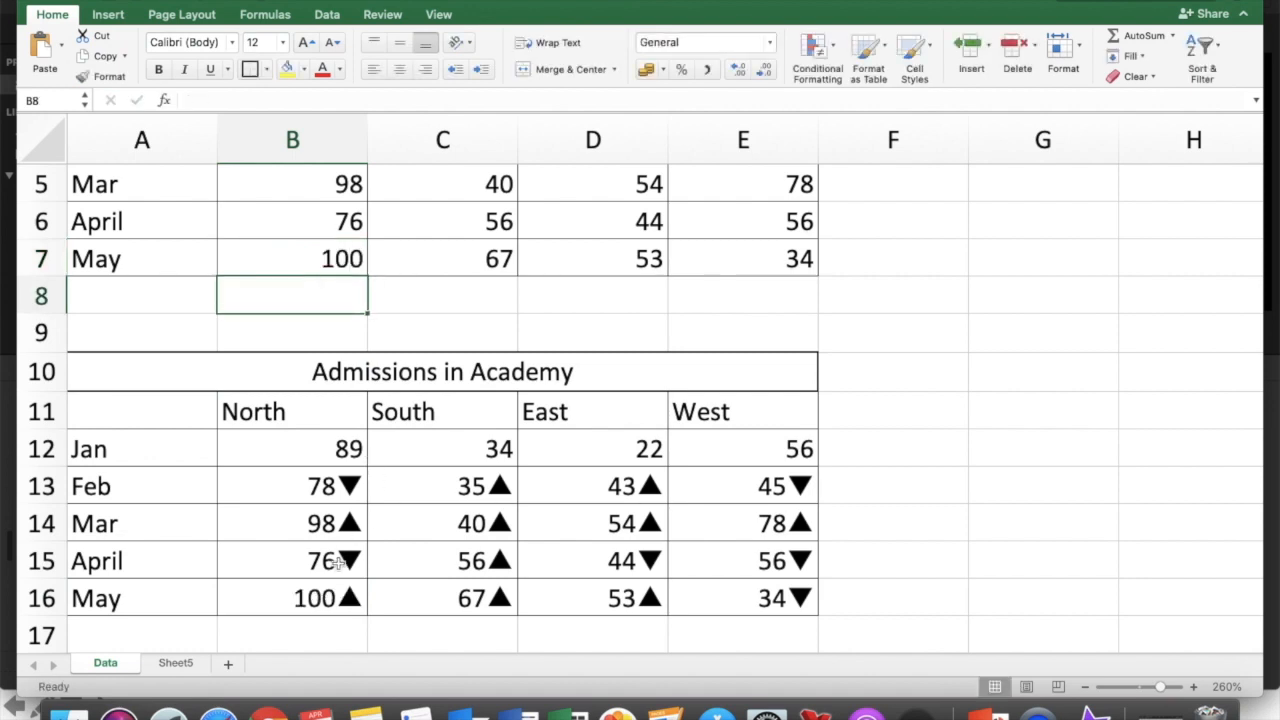
pyautogui.click(338, 562)
pyautogui.click(323, 227)
pyautogui.write('111')
pyautogui.press('Return')
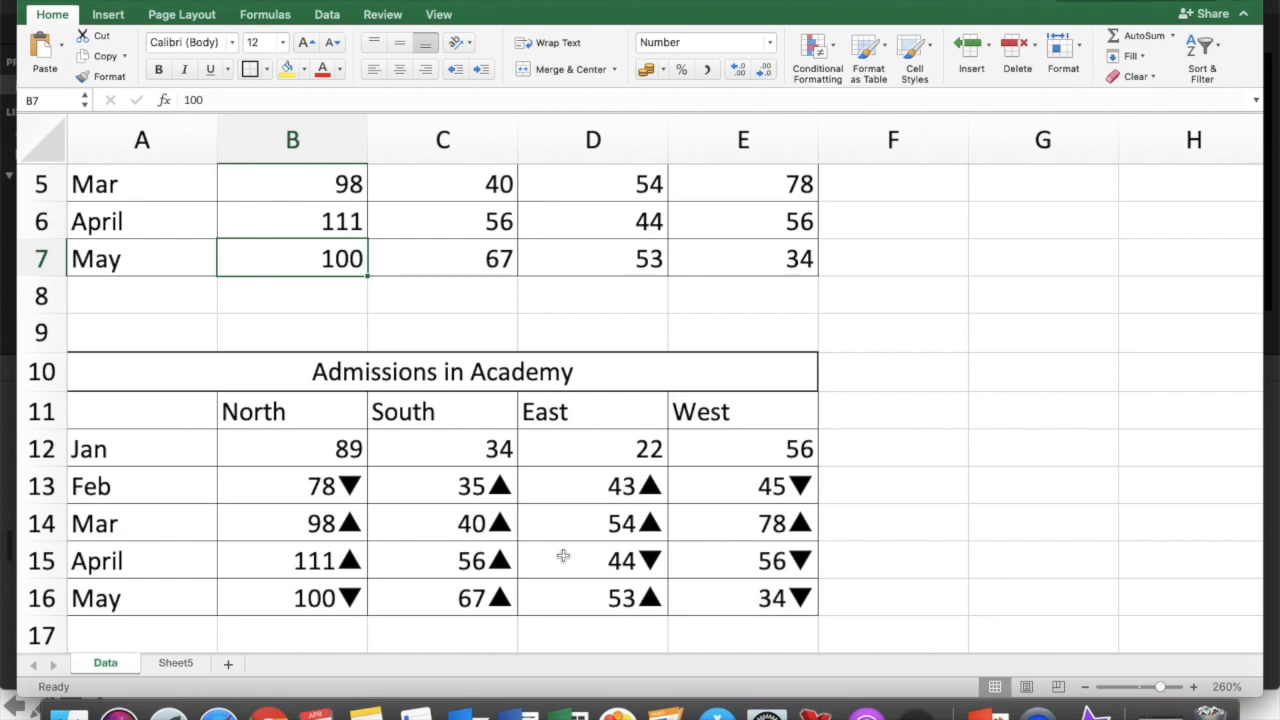
# Create a Classic conditional formatting rule that determines which cells to format with the formula =b4>b3.
pyautogui.scroll(1, 355, 296)
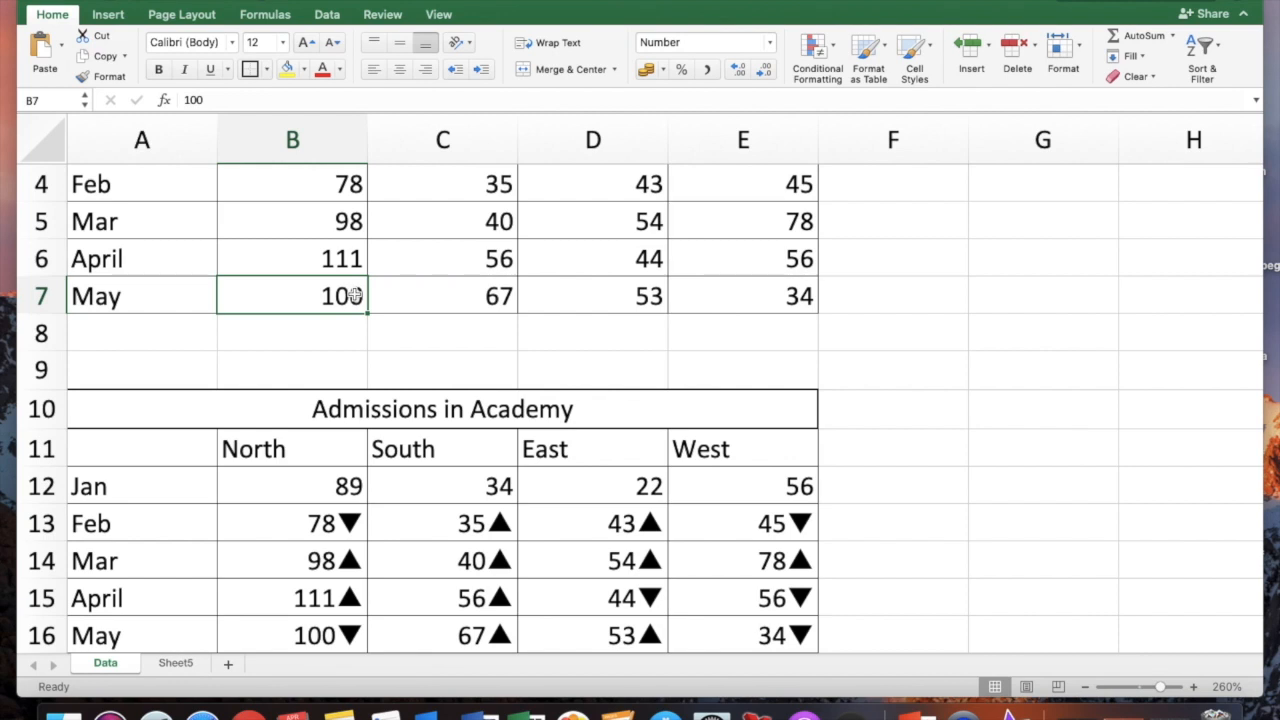
pyautogui.click(815, 50)
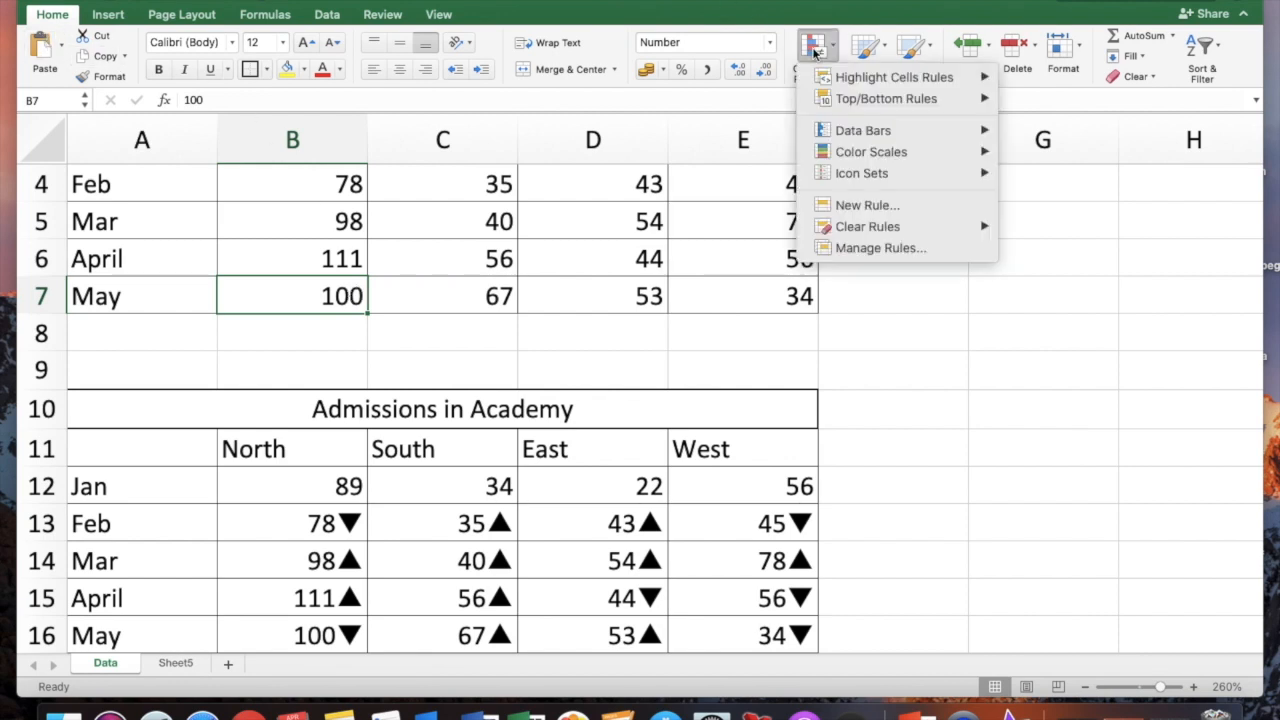
pyautogui.click(856, 205)
pyautogui.click(592, 149)
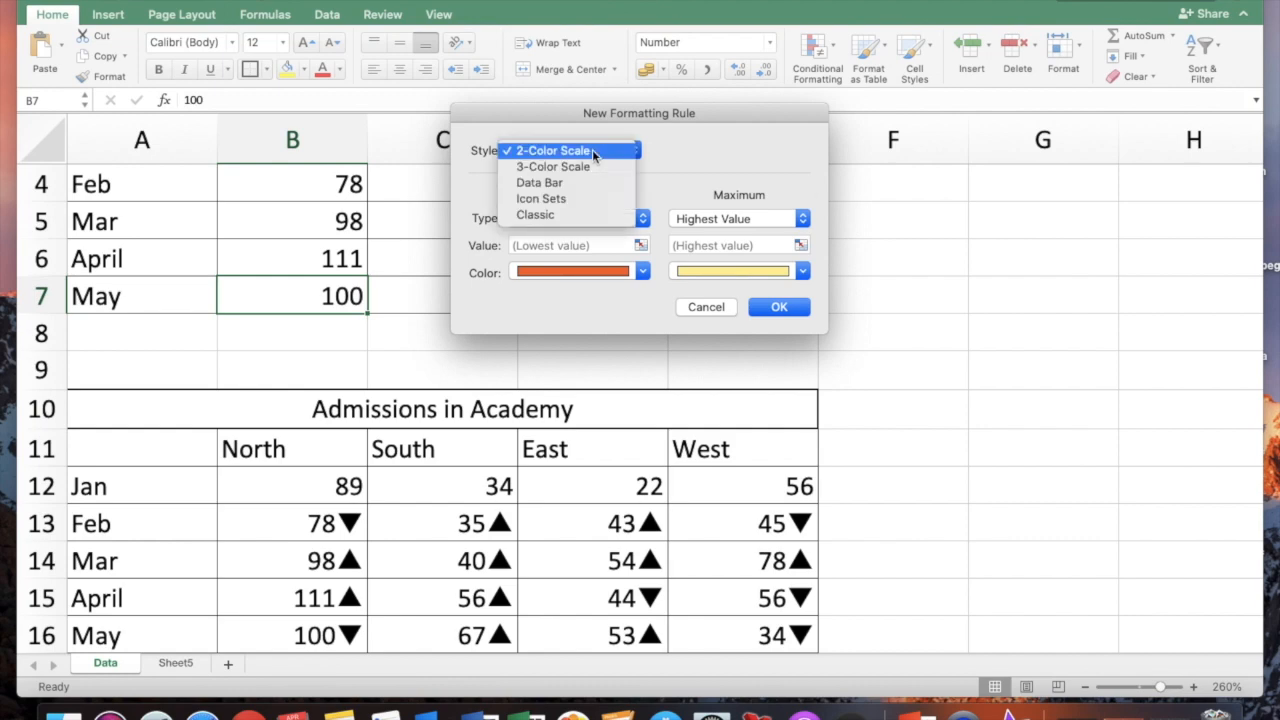
pyautogui.click(556, 212)
pyautogui.click(558, 197)
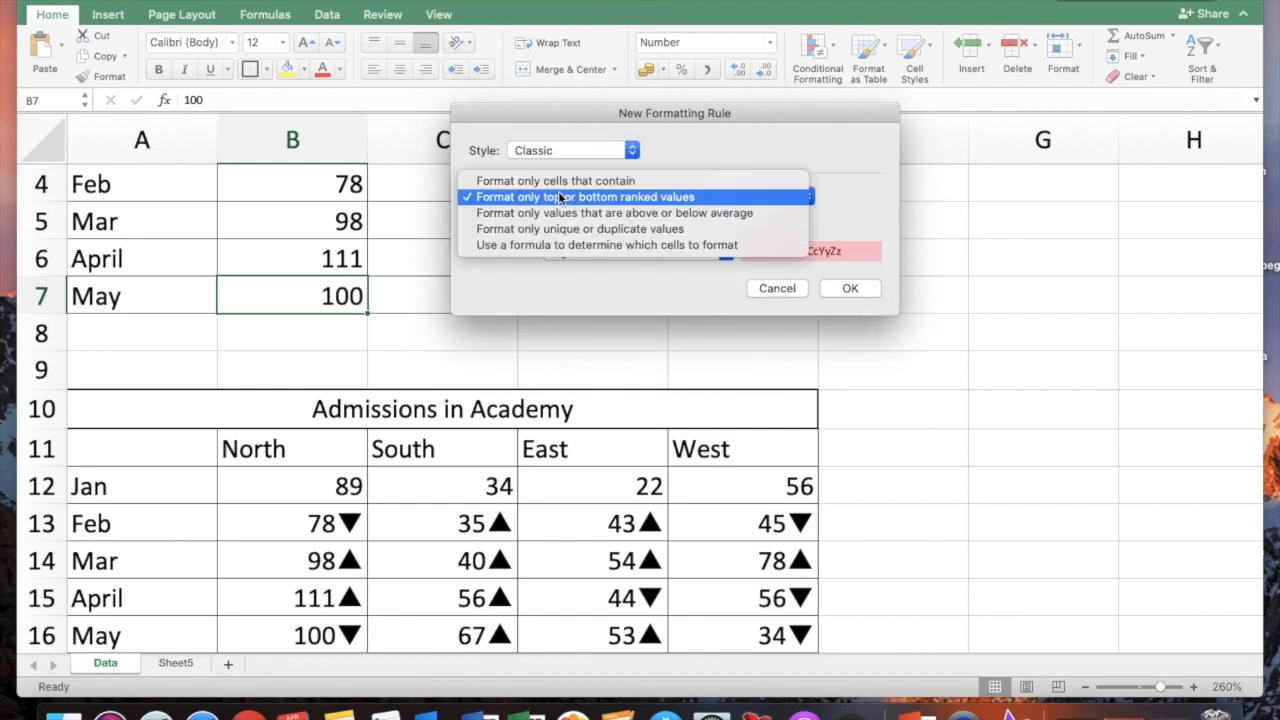
pyautogui.click(679, 249)
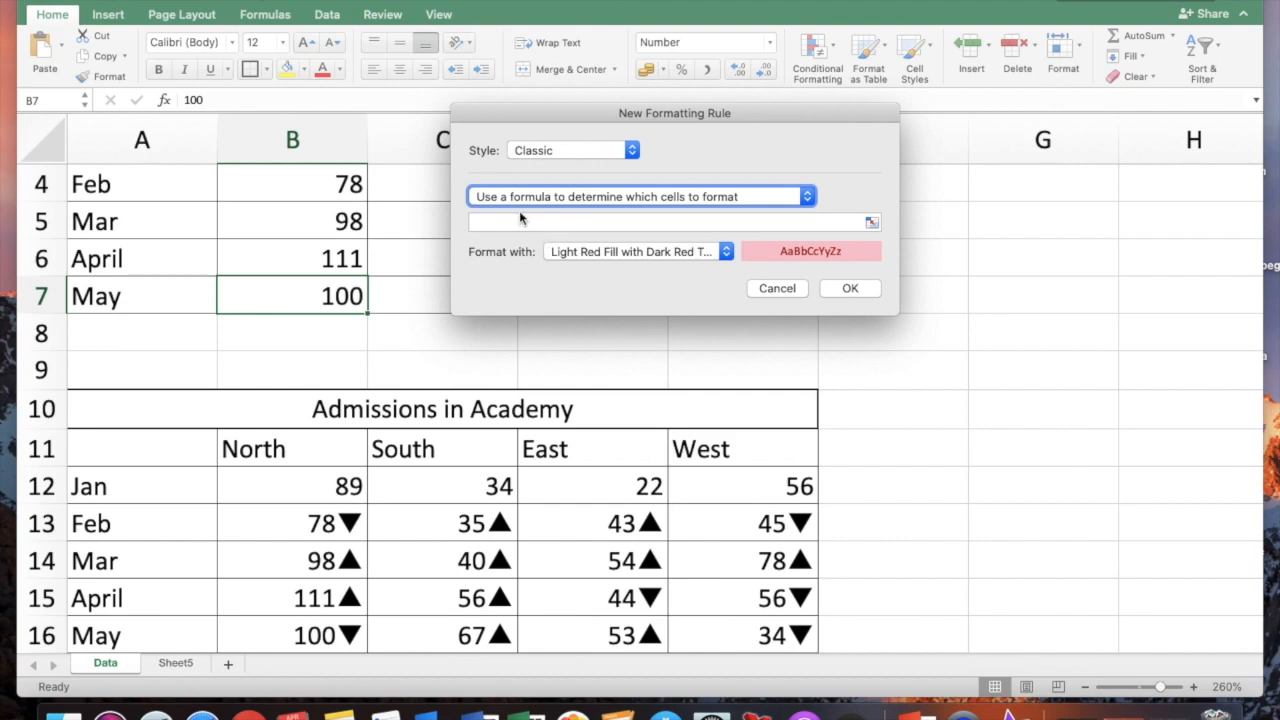
pyautogui.click(542, 222)
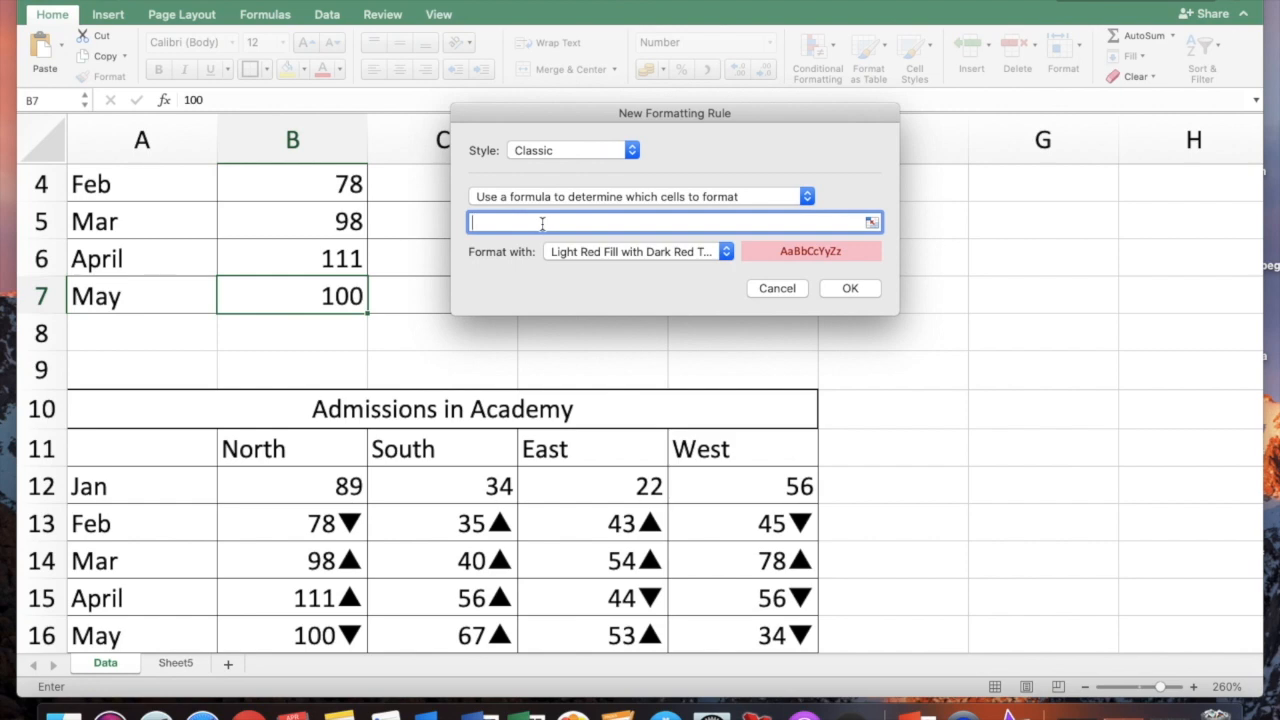
pyautogui.scroll(3, 480, 235)
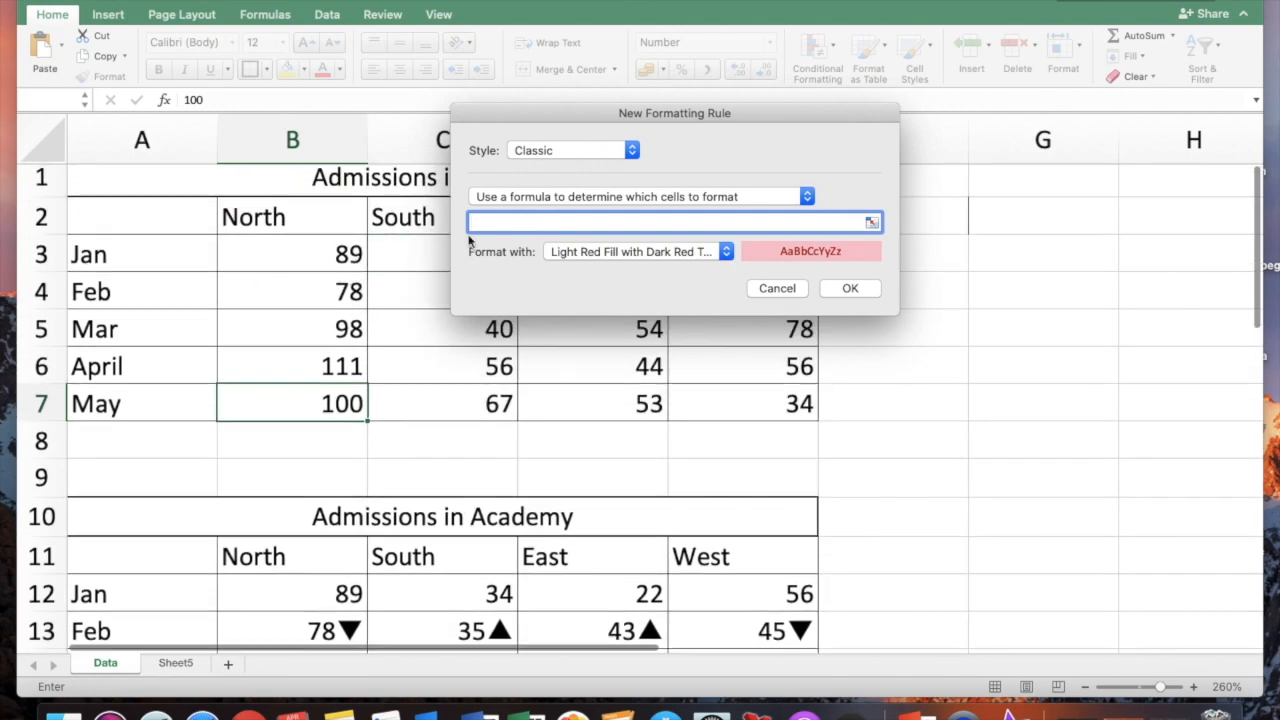
pyautogui.write('=b4>')
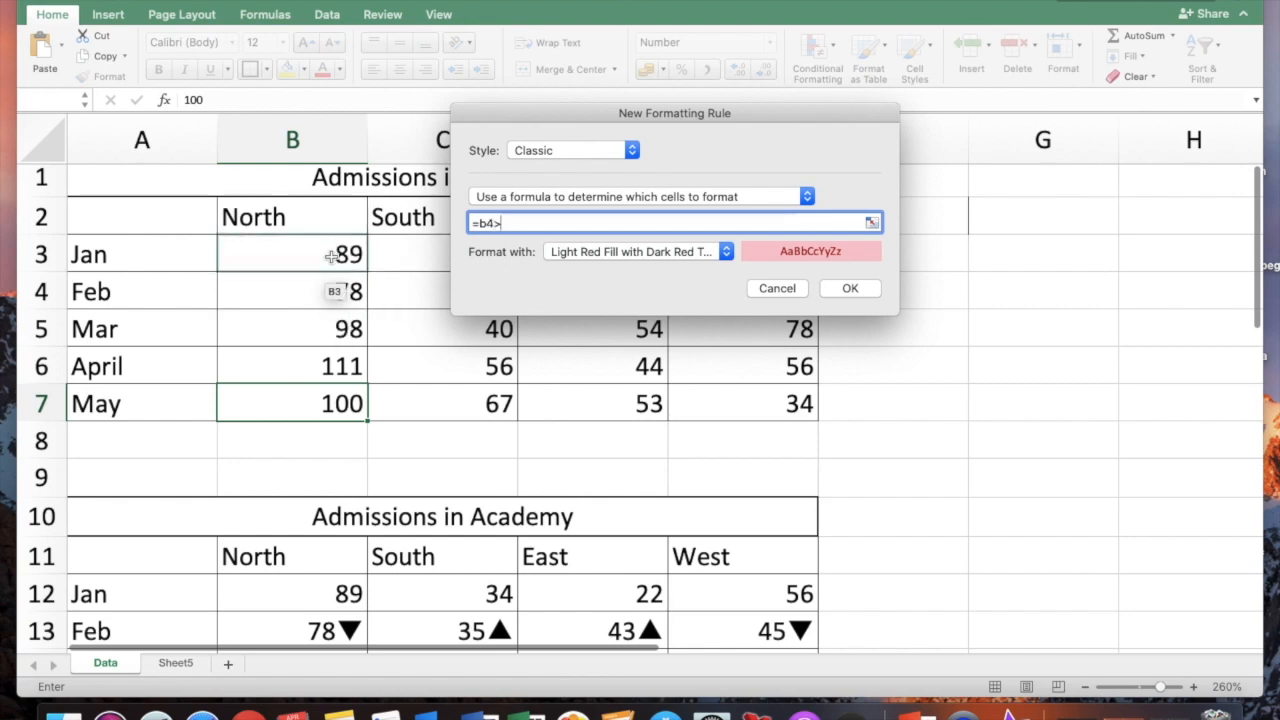
pyautogui.write('b3')
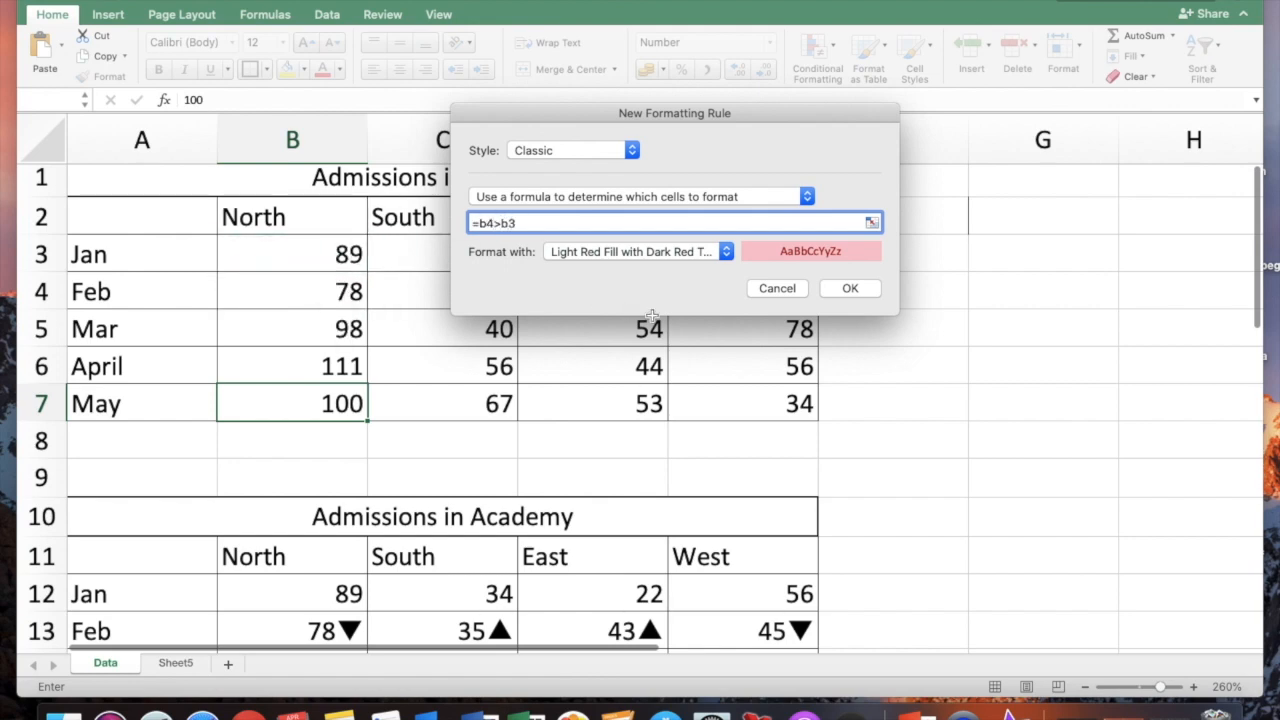
# Give the =b4>b3 rule a custom format with dark green font and no background color, and save the rule.
pyautogui.click(703, 254)
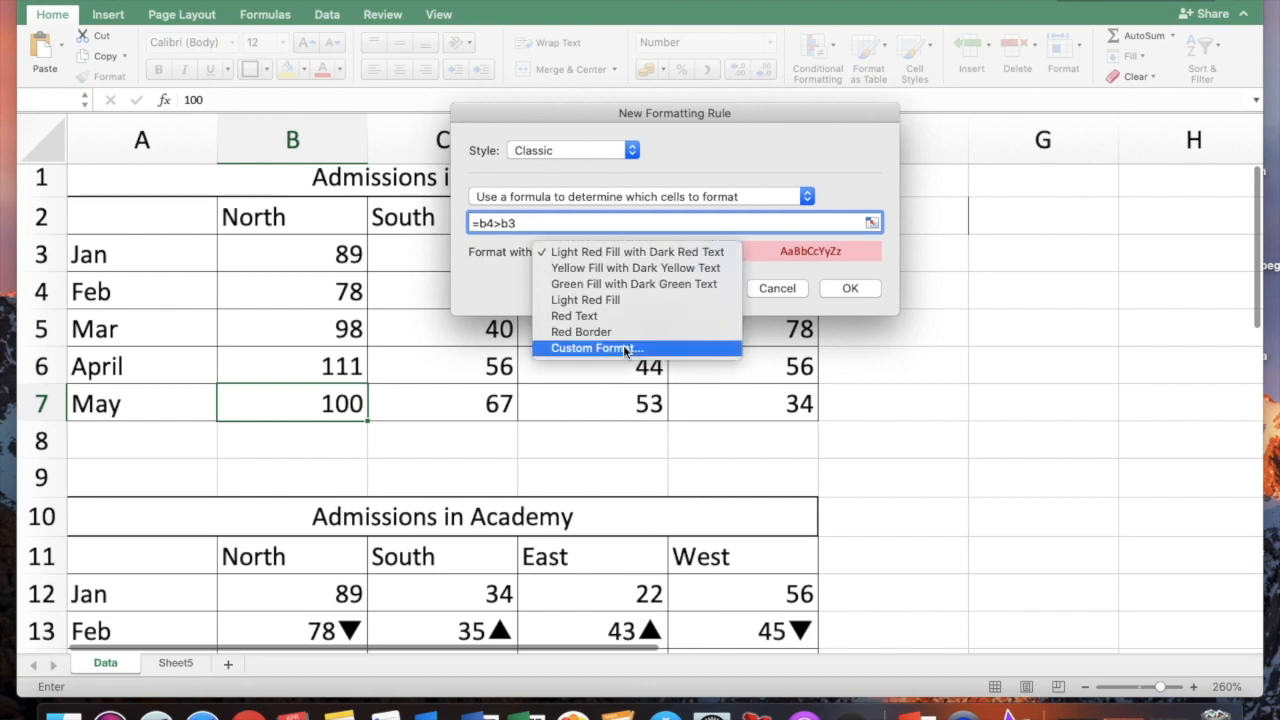
pyautogui.click(623, 345)
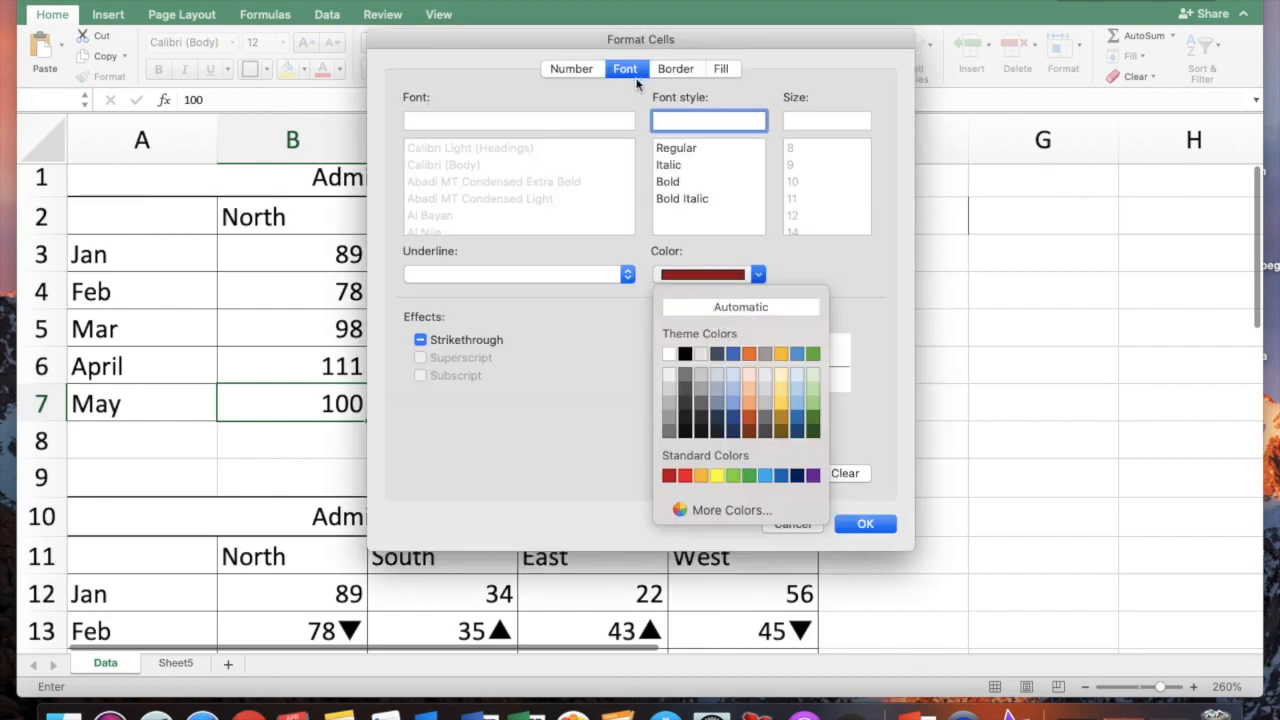
pyautogui.click(813, 418)
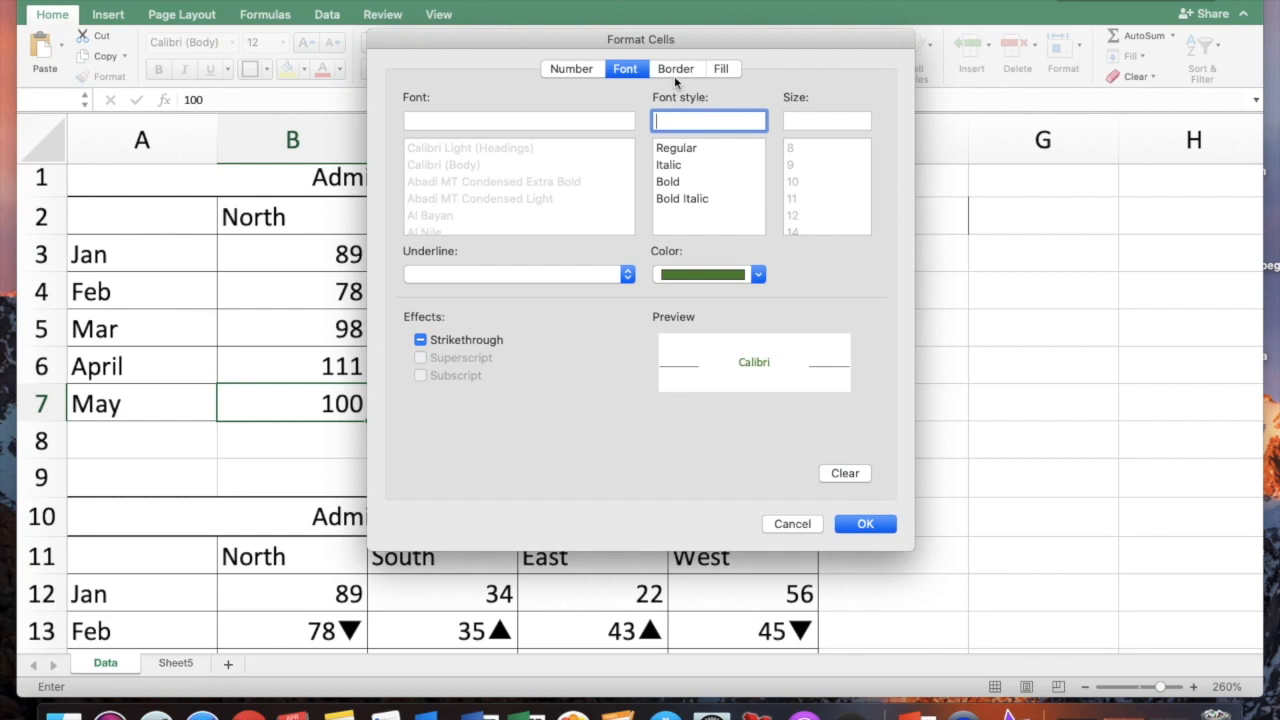
pyautogui.click(720, 70)
pyautogui.click(522, 140)
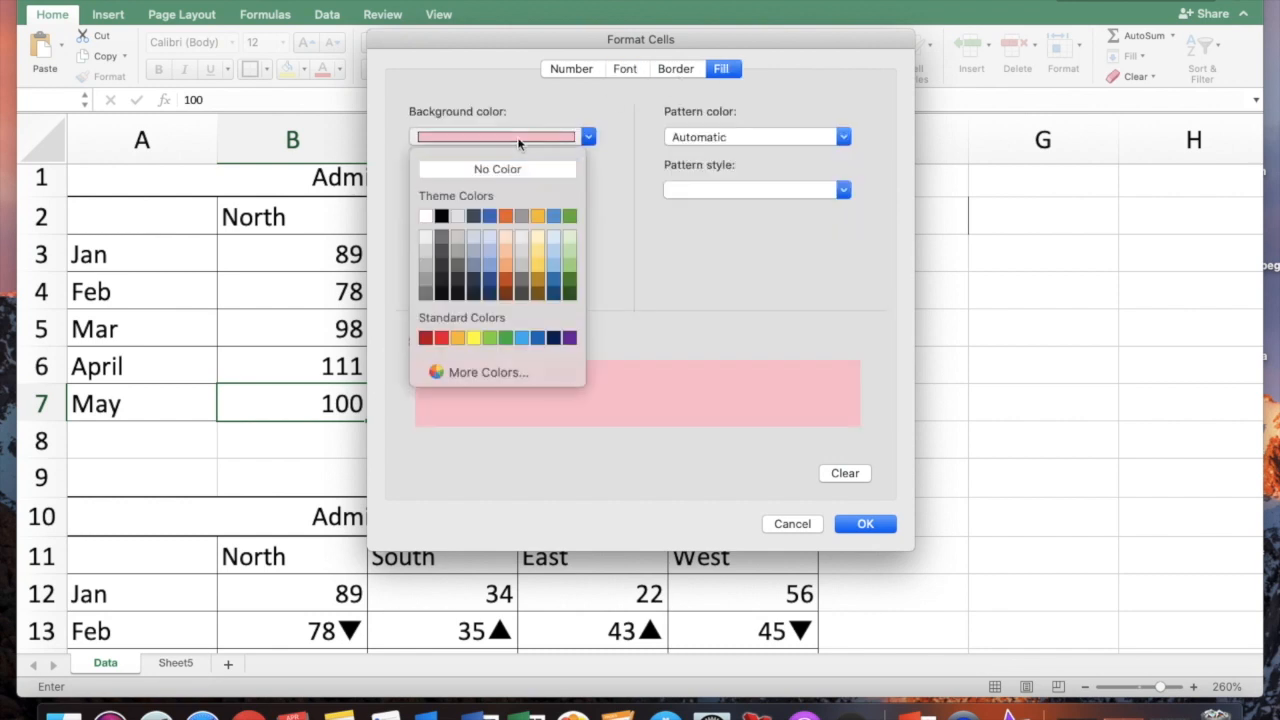
pyautogui.click(508, 172)
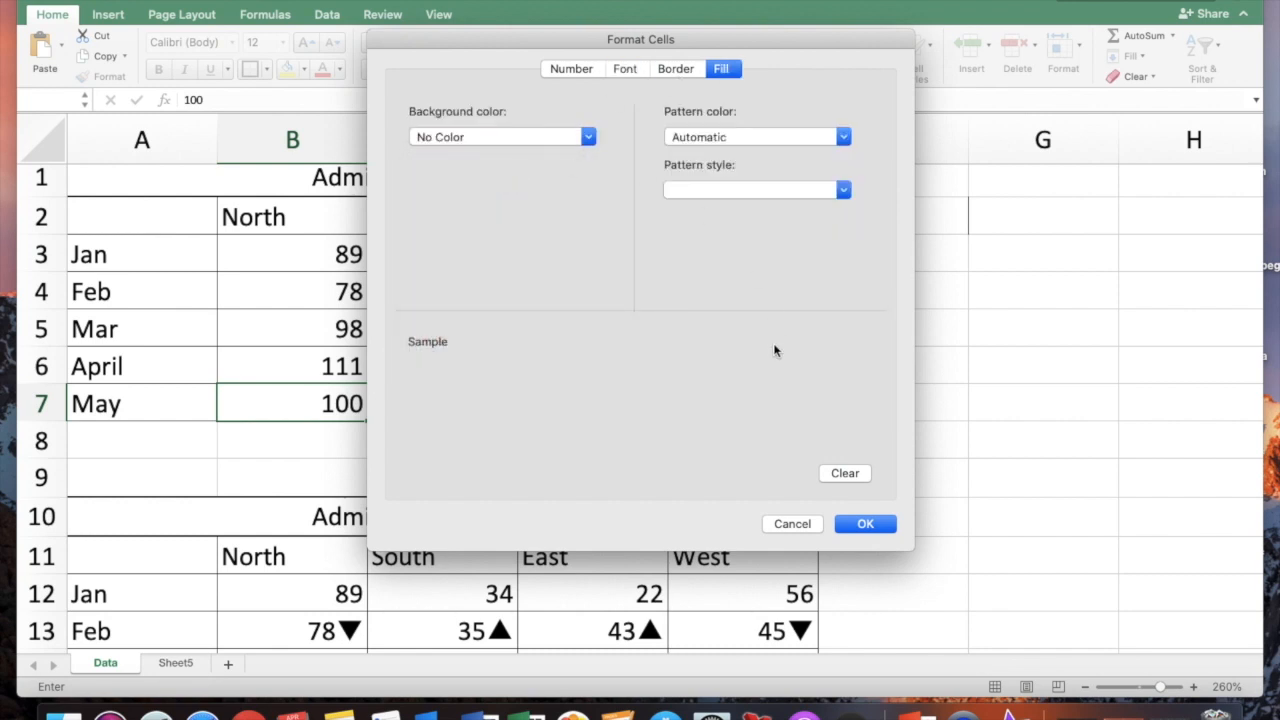
pyautogui.click(864, 523)
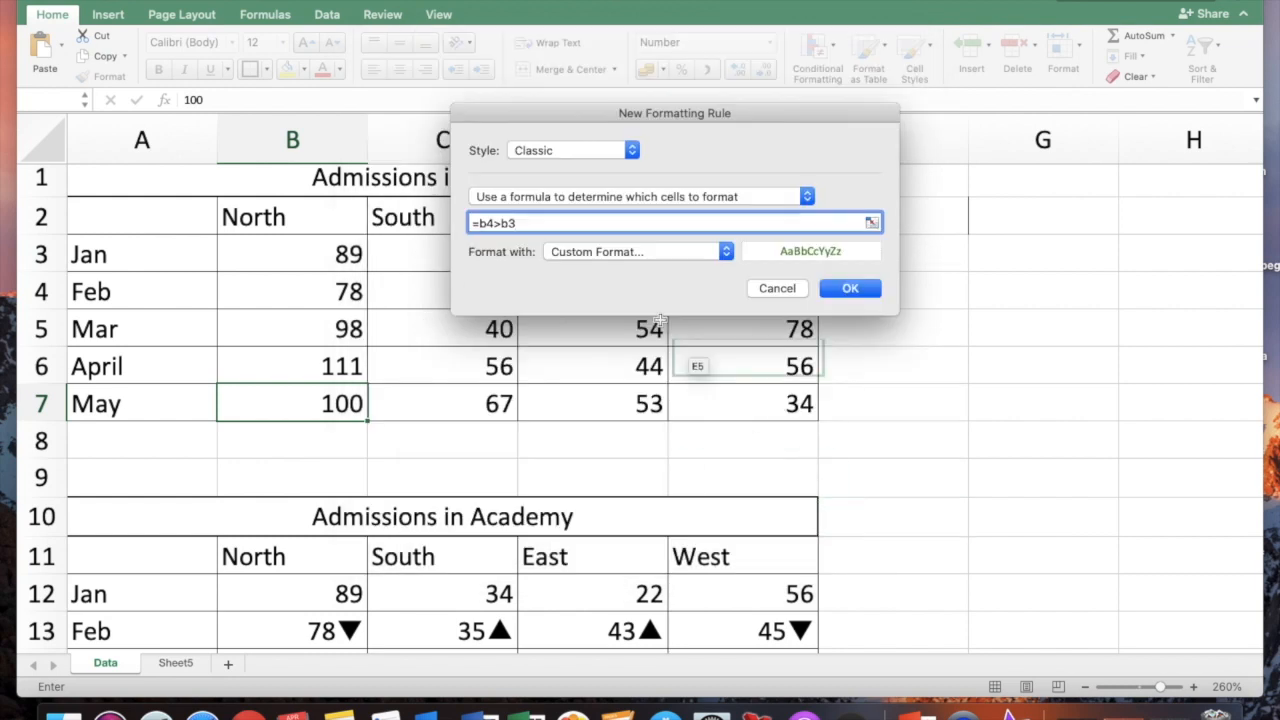
pyautogui.click(848, 288)
# In the rules manager, set the =B4>B3 rule to apply to $B$13:$E$16 on the Data sheet.
pyautogui.click(813, 45)
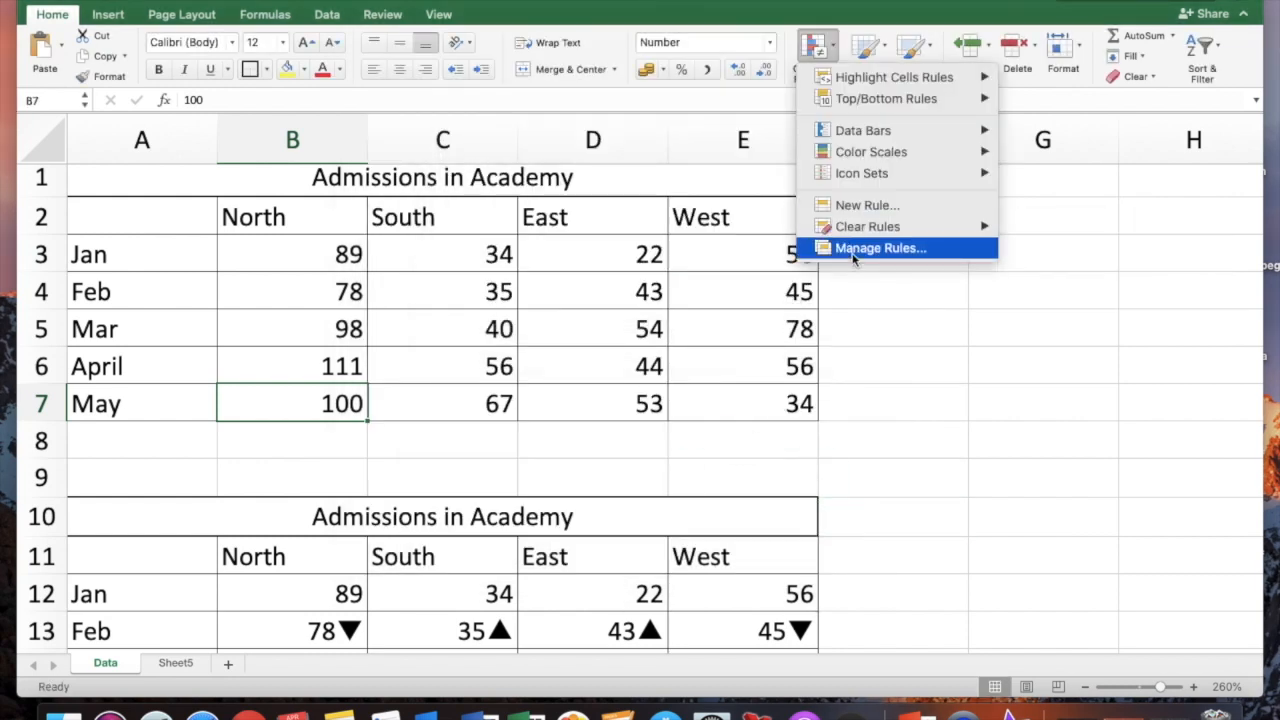
pyautogui.click(852, 250)
pyautogui.click(700, 187)
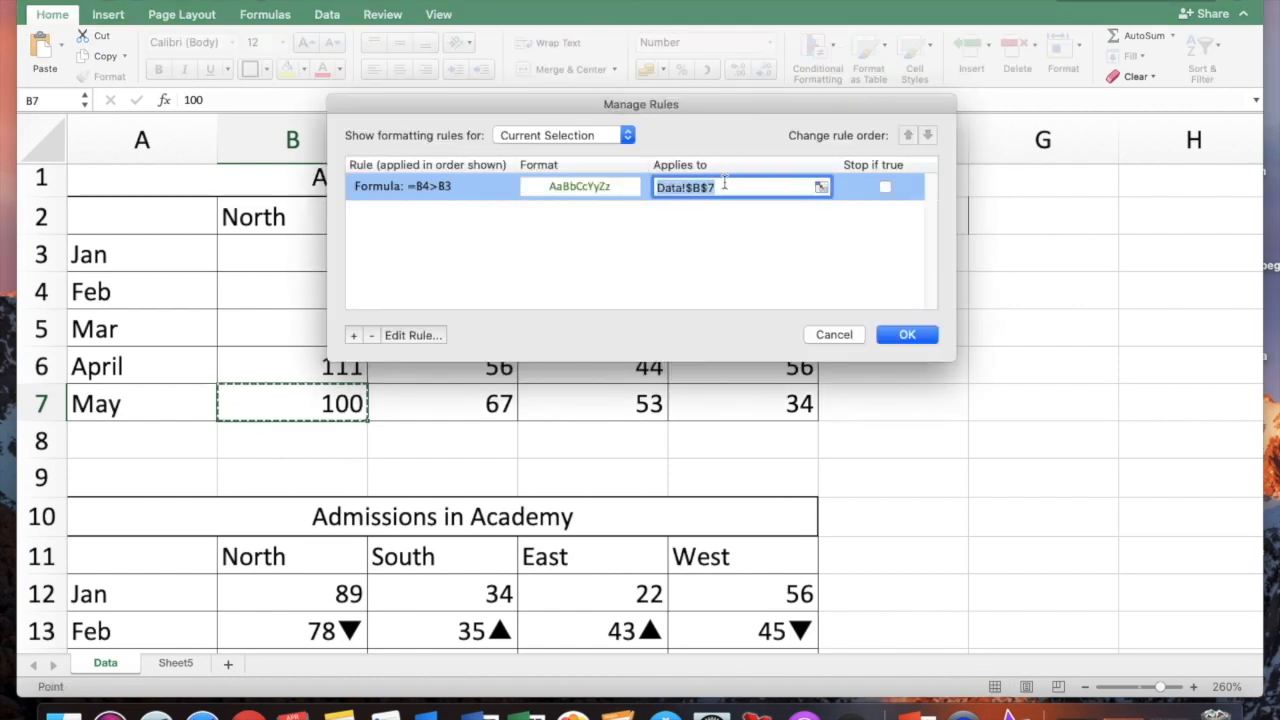
pyautogui.moveTo(286, 404); pyautogui.dragTo(330, 403)
pyautogui.click(821, 187)
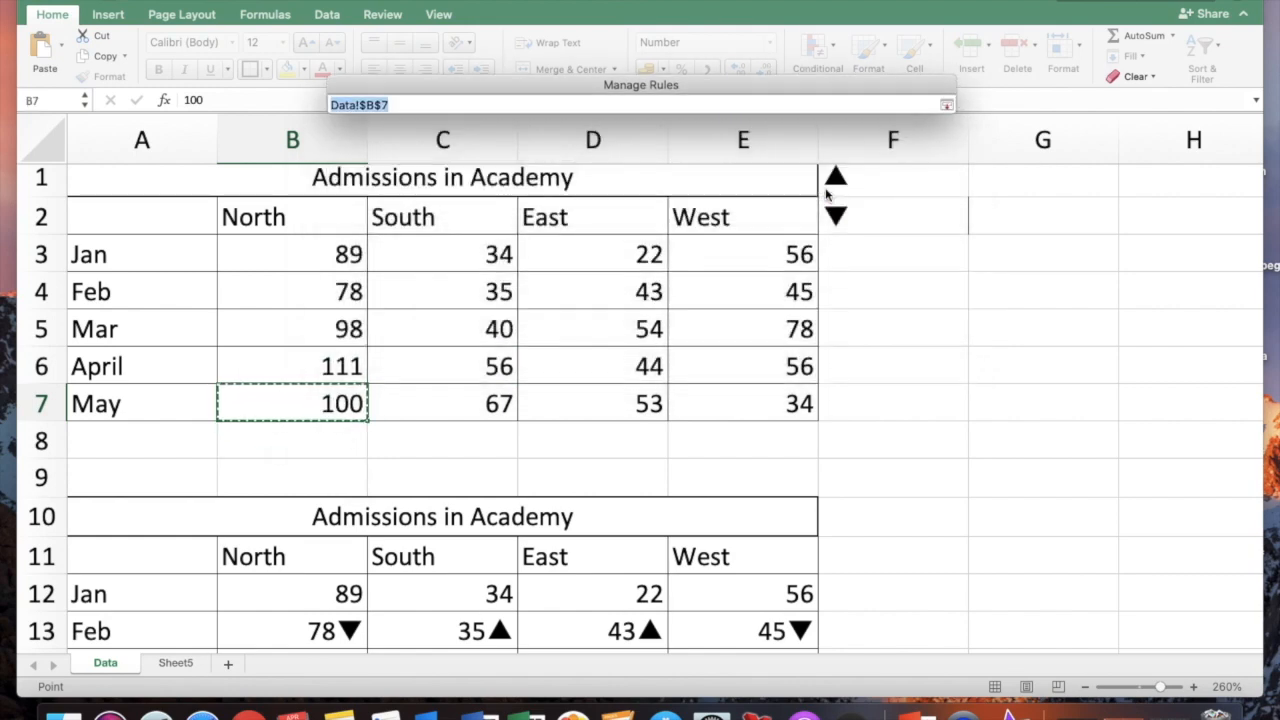
pyautogui.moveTo(287, 632)
pyautogui.mouseDown()
pyautogui.moveTo(816, 628)
pyautogui.moveTo(287, 630)
pyautogui.mouseUp()
pyautogui.click(946, 104)
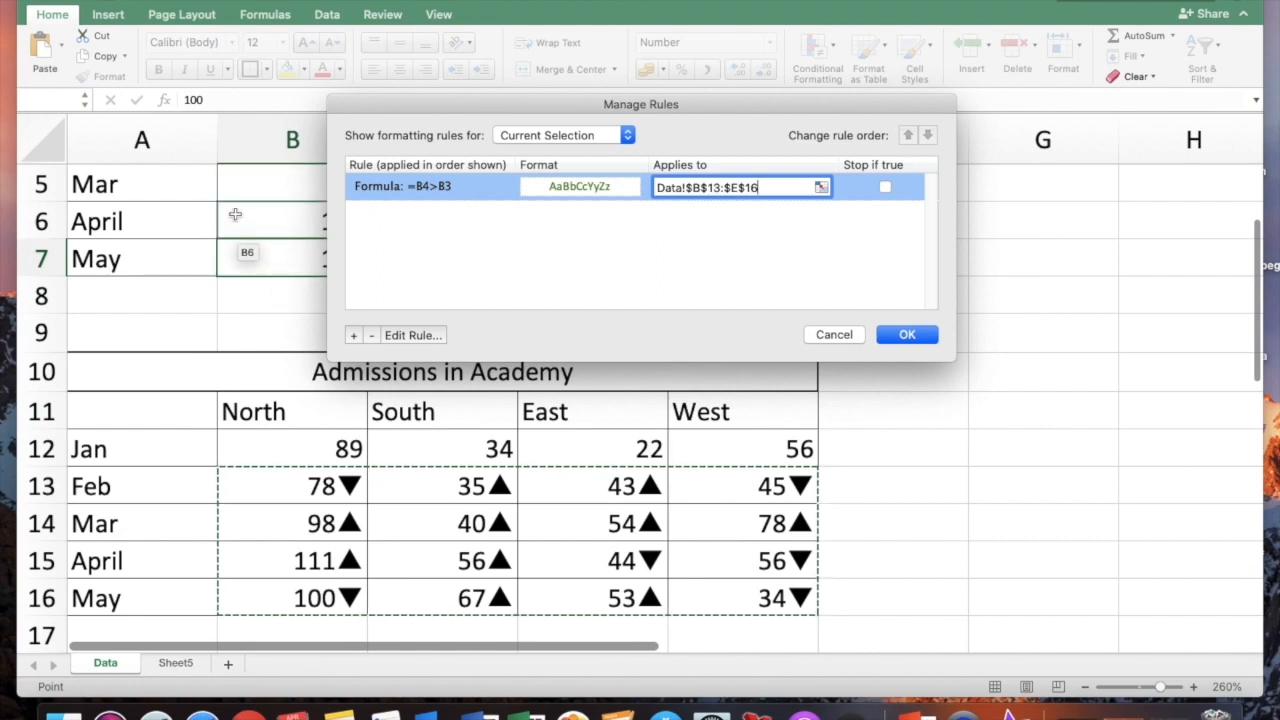
# Add a second Classic rule that determines which cells to format with the formula =b4<b3.
pyautogui.click(354, 336)
pyautogui.click(572, 150)
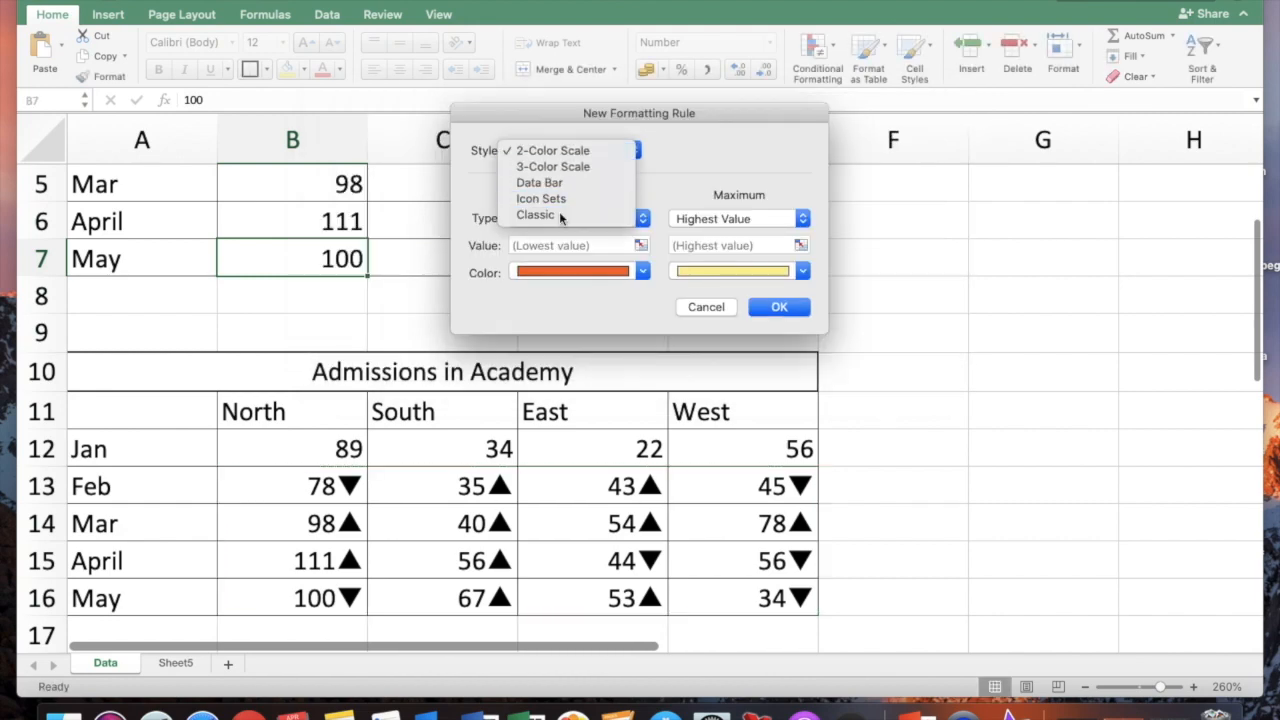
pyautogui.click(559, 212)
pyautogui.click(553, 198)
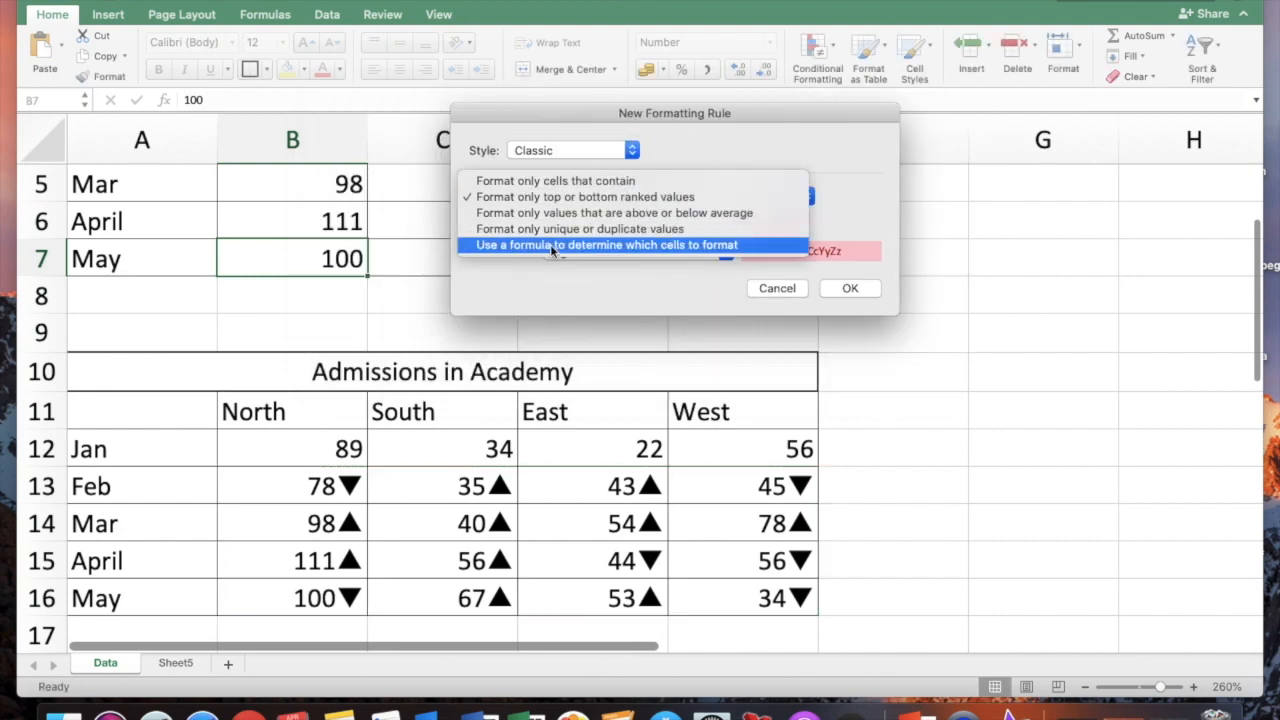
pyautogui.click(551, 249)
pyautogui.click(516, 224)
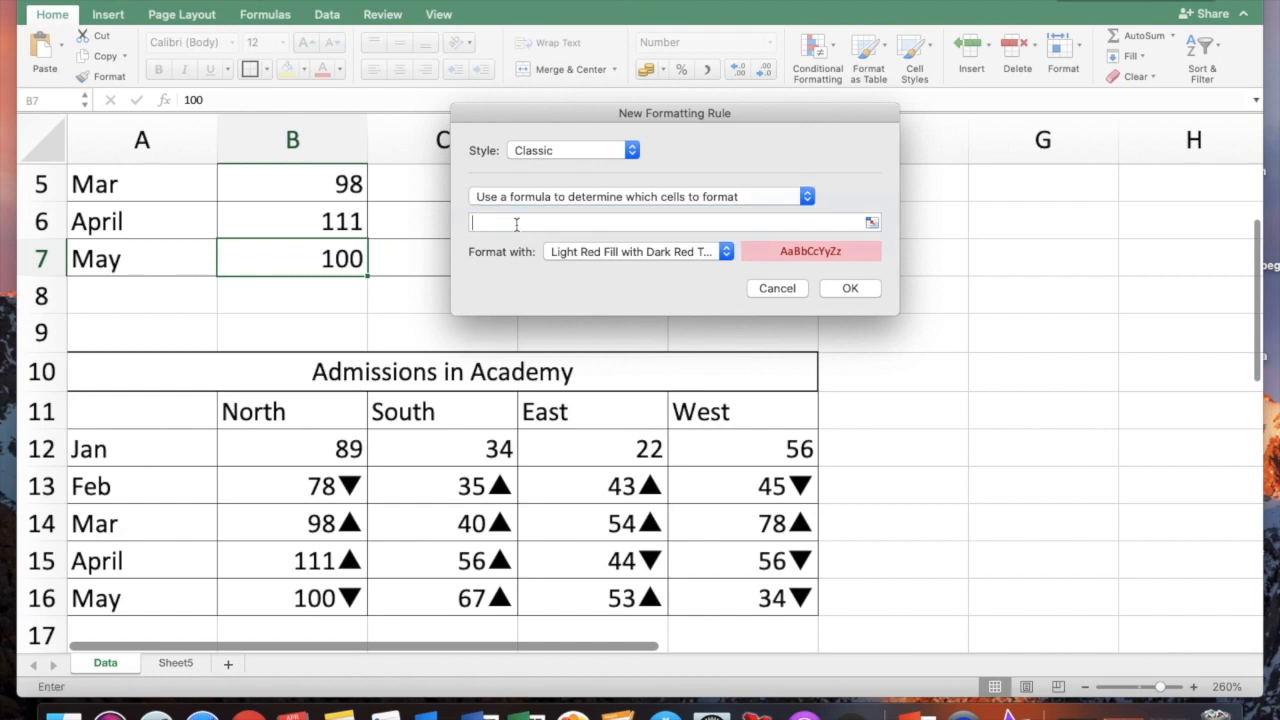
pyautogui.write('=b4<b3')
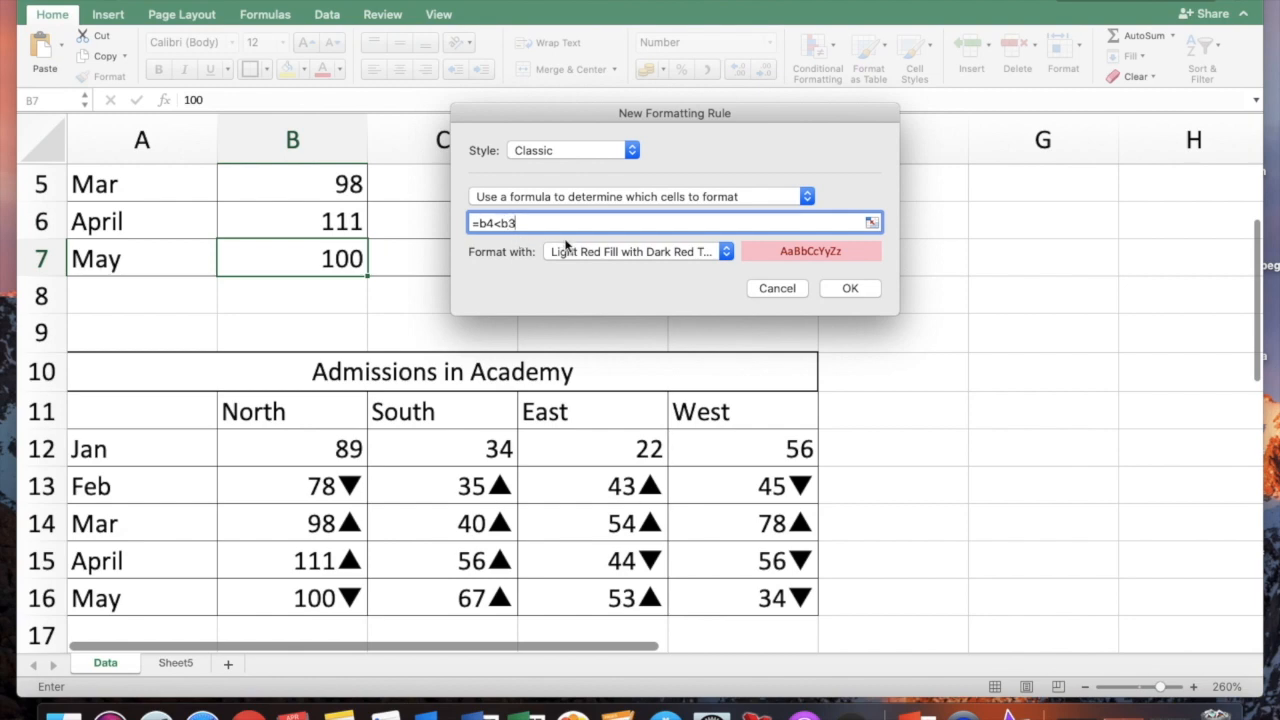
# Try rebuilding the second rule's formula by picking the cells in the upper table, as =$B$4<$B$3.
pyautogui.scroll(5, 380, 263)
pyautogui.press('BackSpace')
pyautogui.press('BackSpace')
pyautogui.press('BackSpace')
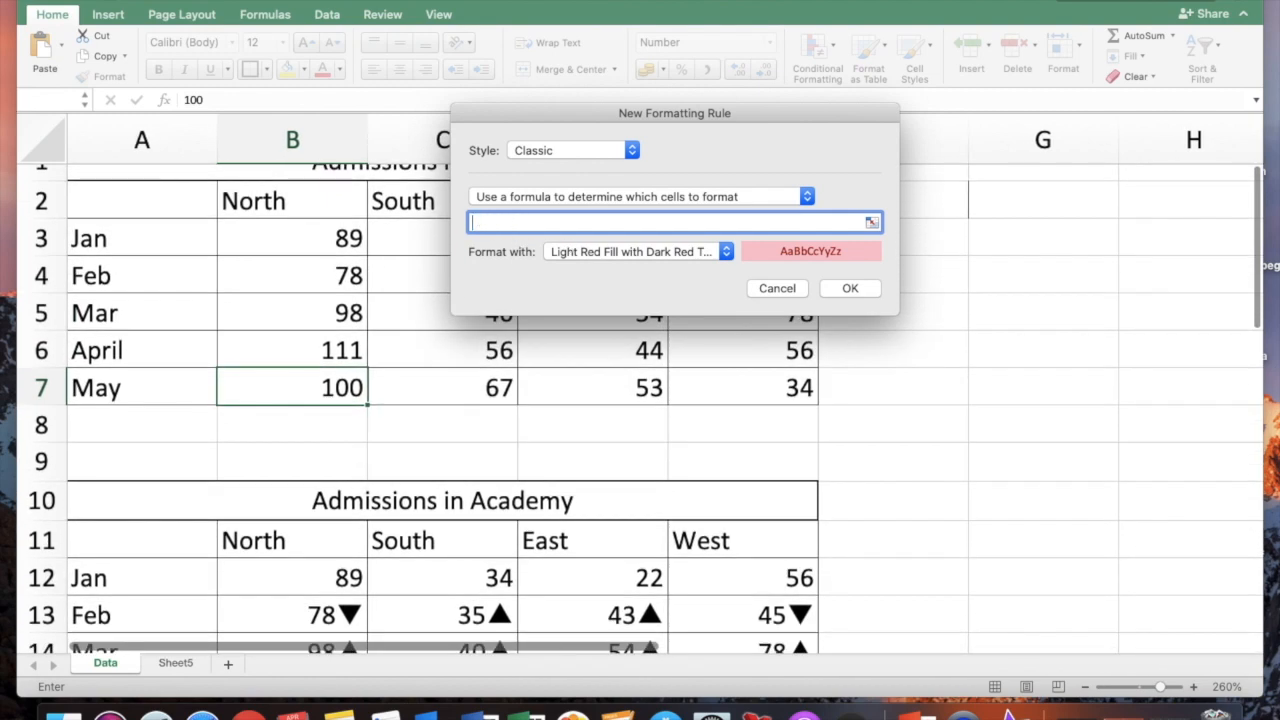
pyautogui.click(318, 263)
pyautogui.write('<')
pyautogui.click(314, 236)
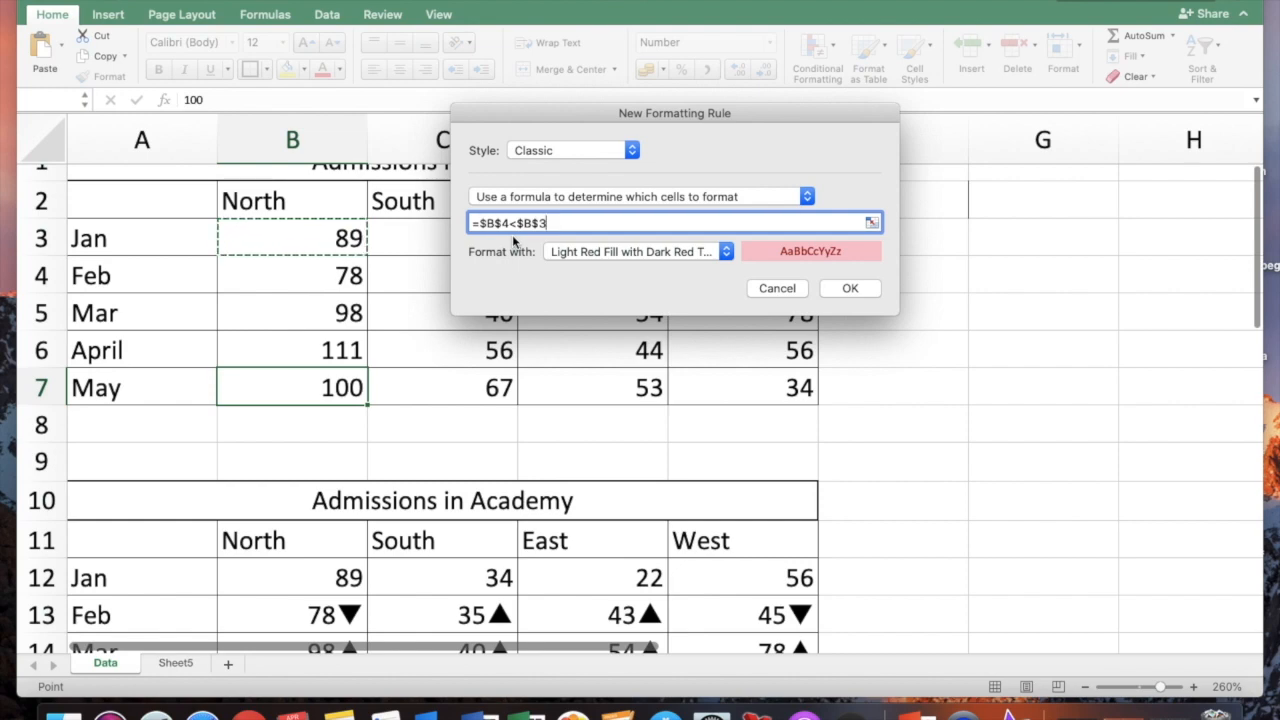
# Replace the absolute references in the second rule's formula with relative ones so it reads =b4<b3.
pyautogui.moveTo(551, 222); pyautogui.dragTo(482, 223)
pyautogui.press('BackSpace')
pyautogui.write('b4<b3')
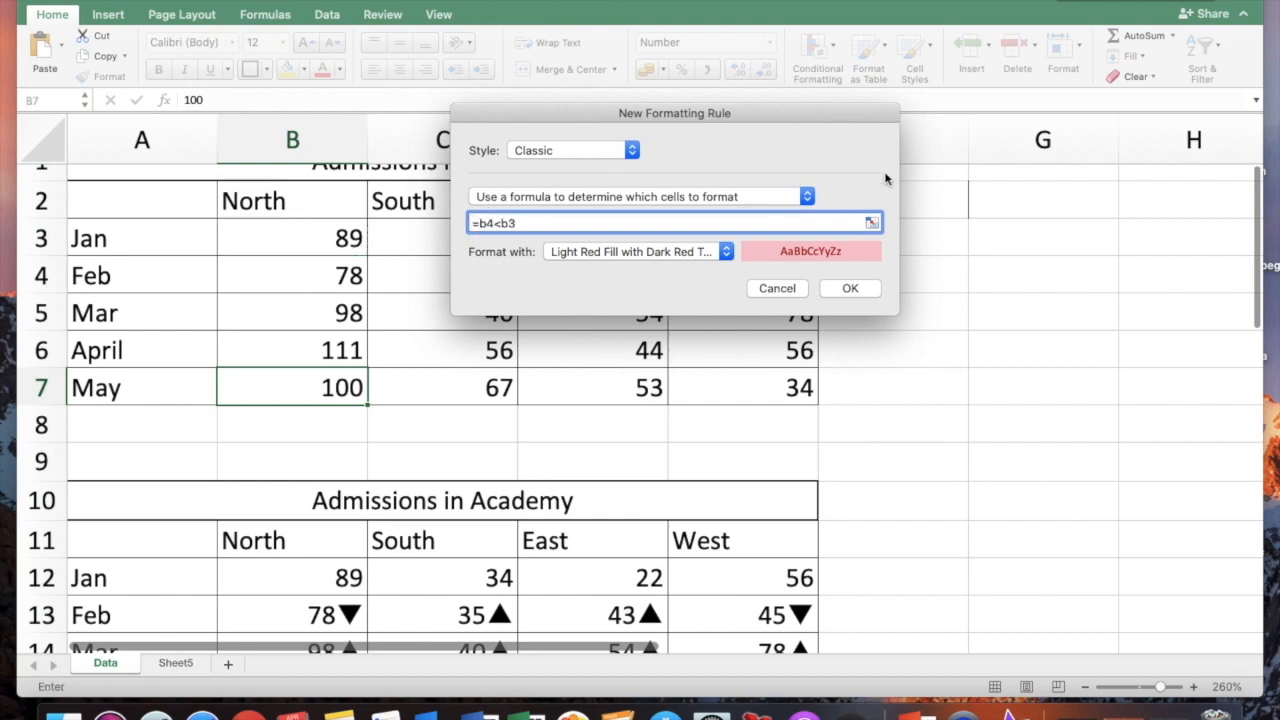
# Give the =b4<b3 rule a custom format with no background color and standard red font, and save the rule.
pyautogui.click(698, 253)
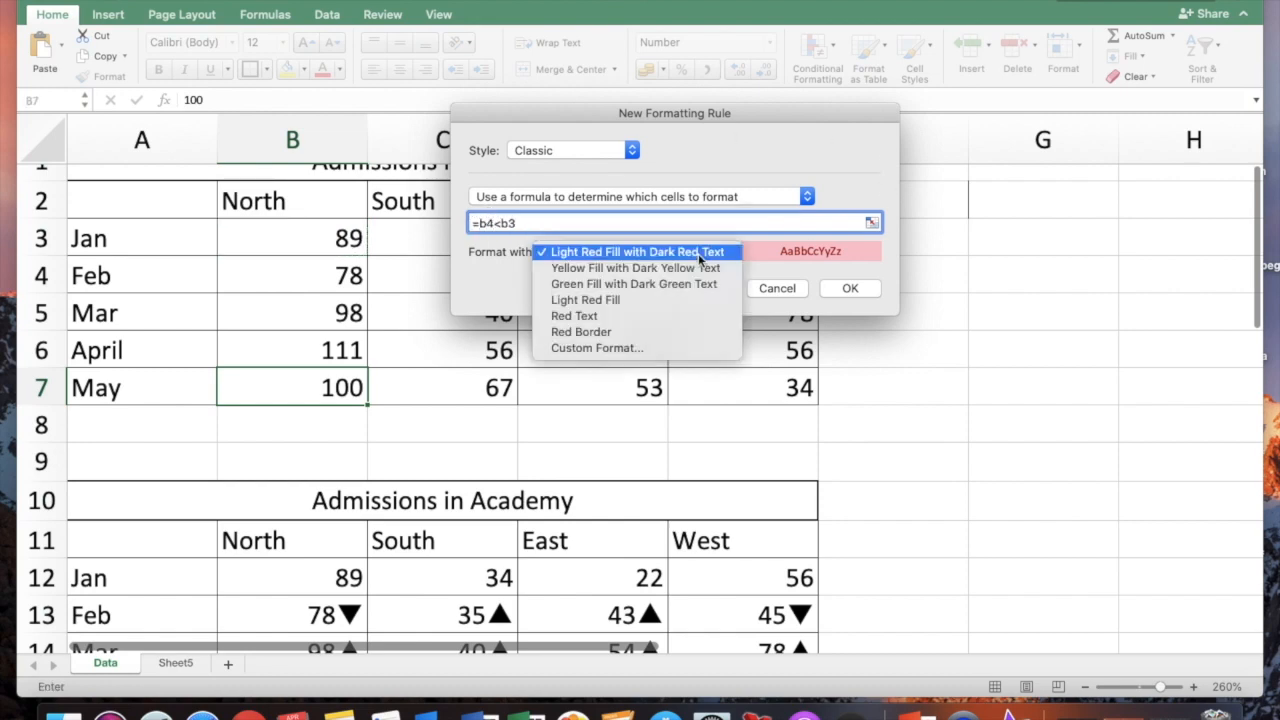
pyautogui.click(640, 351)
pyautogui.click(549, 144)
pyautogui.click(527, 172)
pyautogui.click(624, 68)
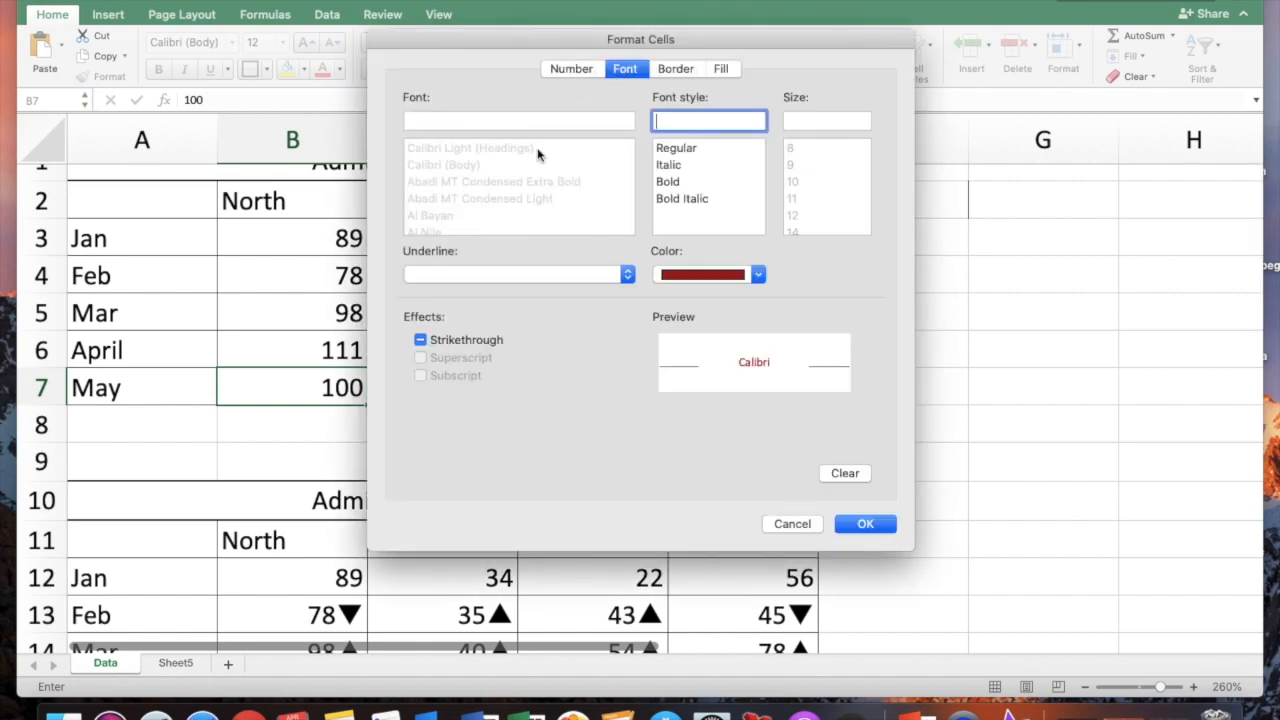
pyautogui.click(724, 281)
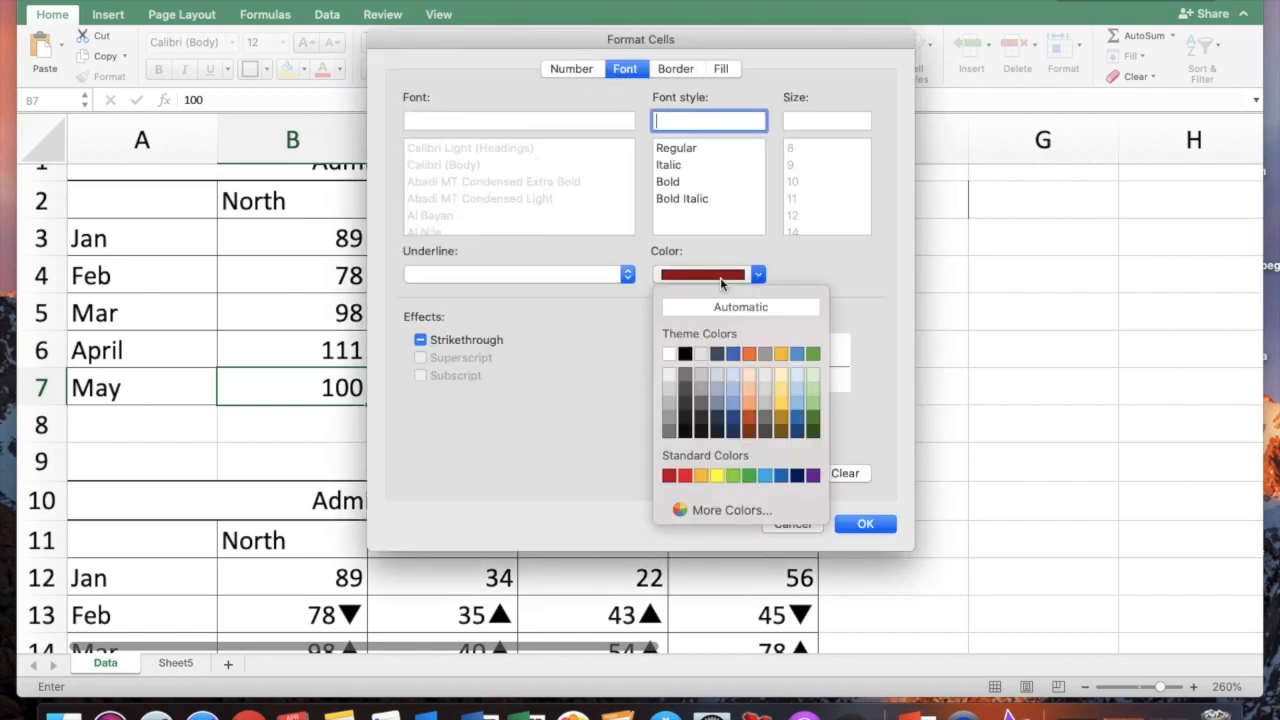
pyautogui.click(685, 476)
pyautogui.click(865, 523)
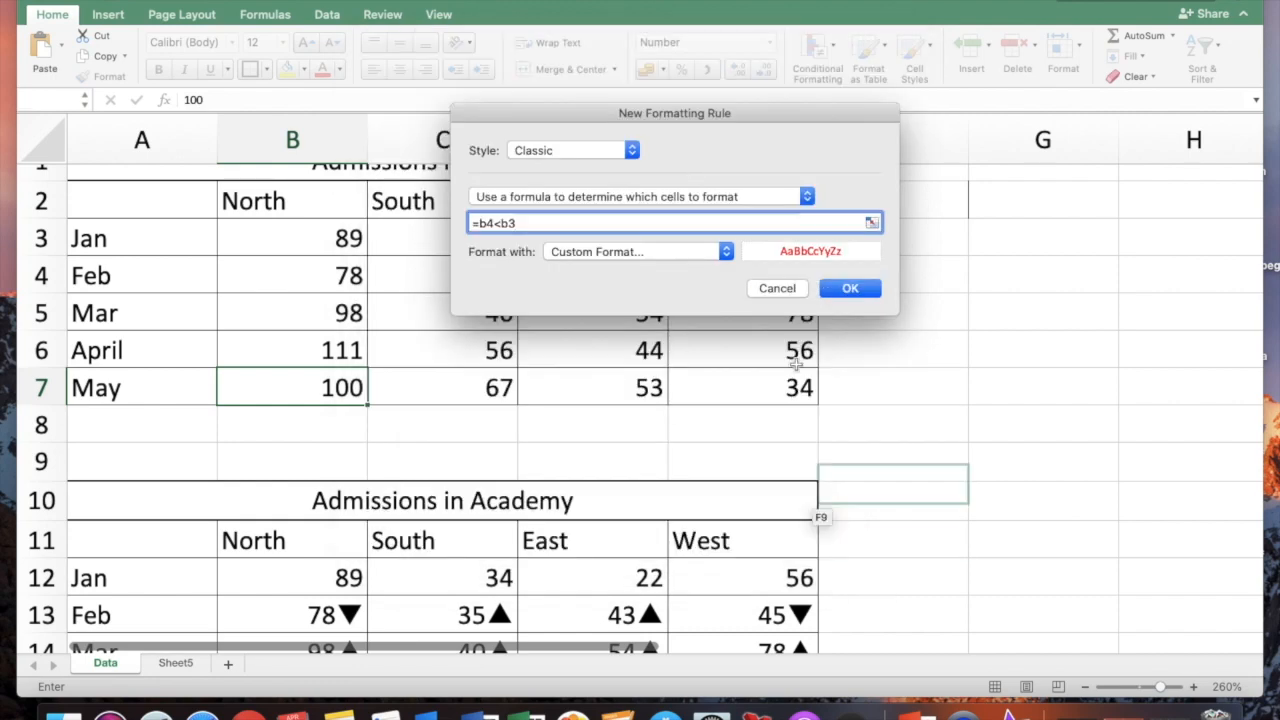
pyautogui.click(848, 286)
# Try to set the =B4<B3 rule to apply to $B$13:$E$16 on the Data sheet.
pyautogui.click(821, 187)
pyautogui.click(313, 617)
pyautogui.moveTo(313, 617); pyautogui.dragTo(790, 598)
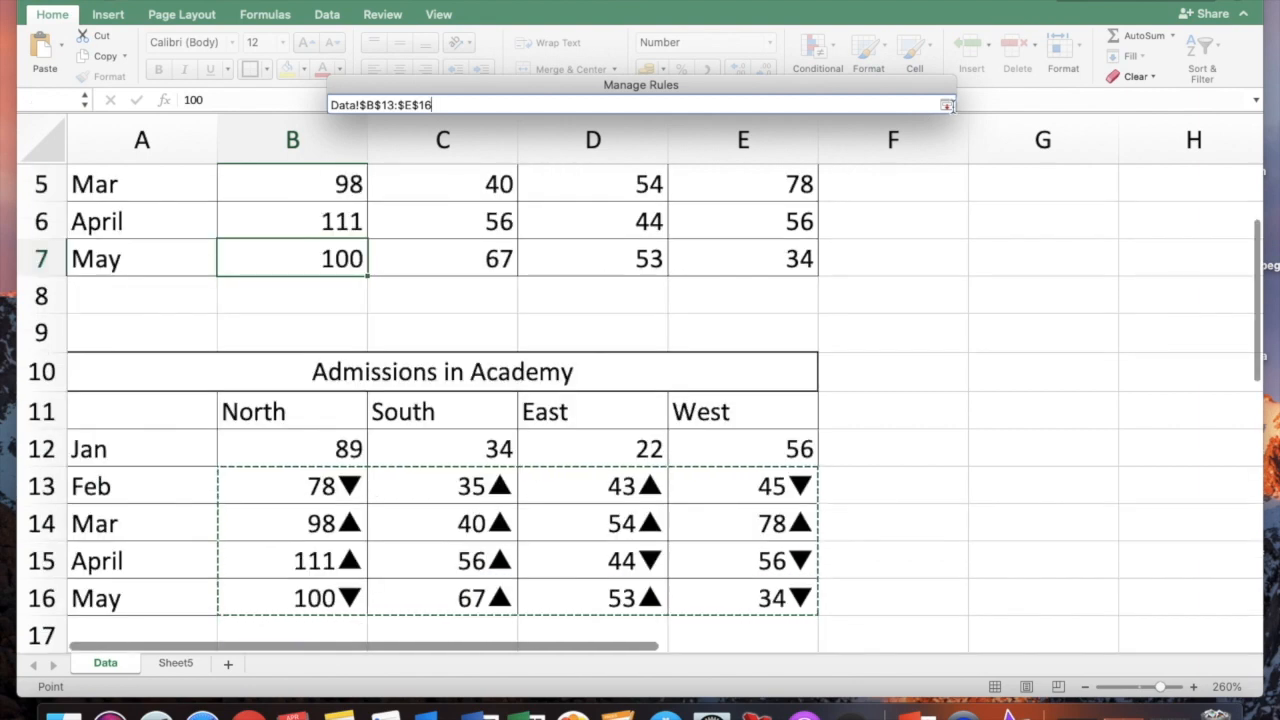
pyautogui.click(946, 105)
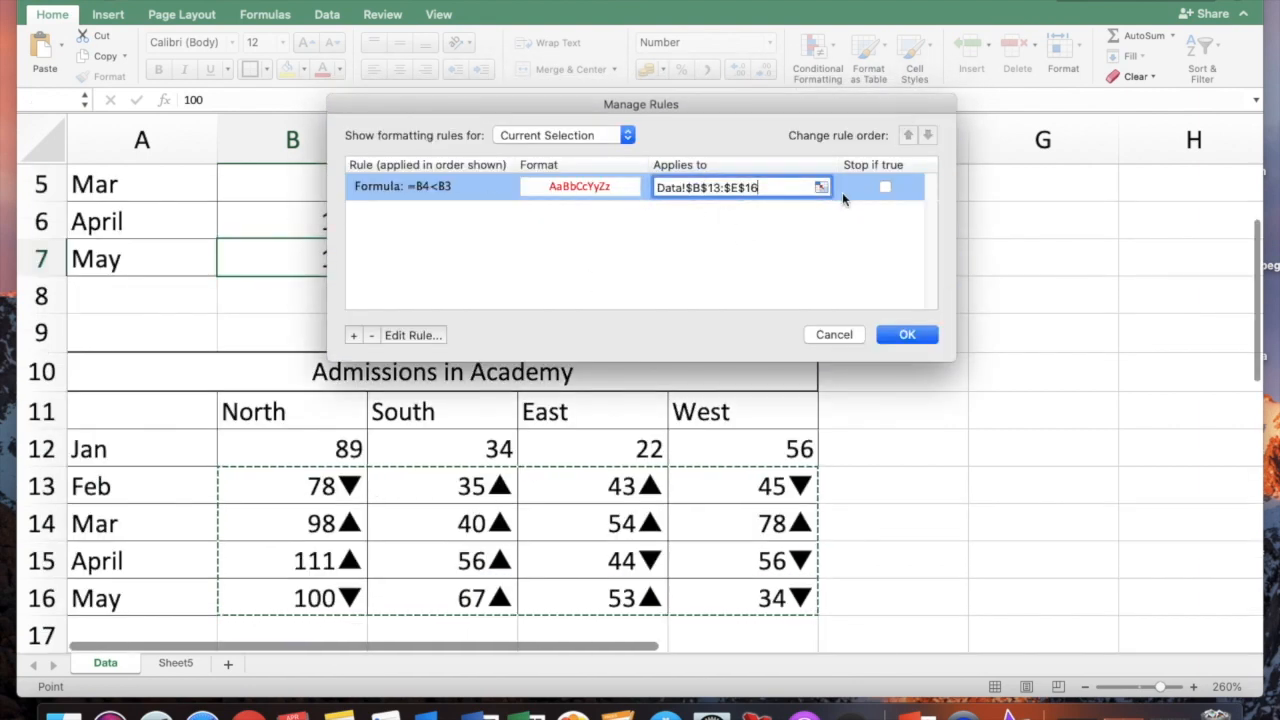
# Show the rules for the whole worksheet, set the =B4<B3 rule to apply to Data!$B$13:$E$16, and save the rules.
pyautogui.click(605, 135)
pyautogui.click(592, 148)
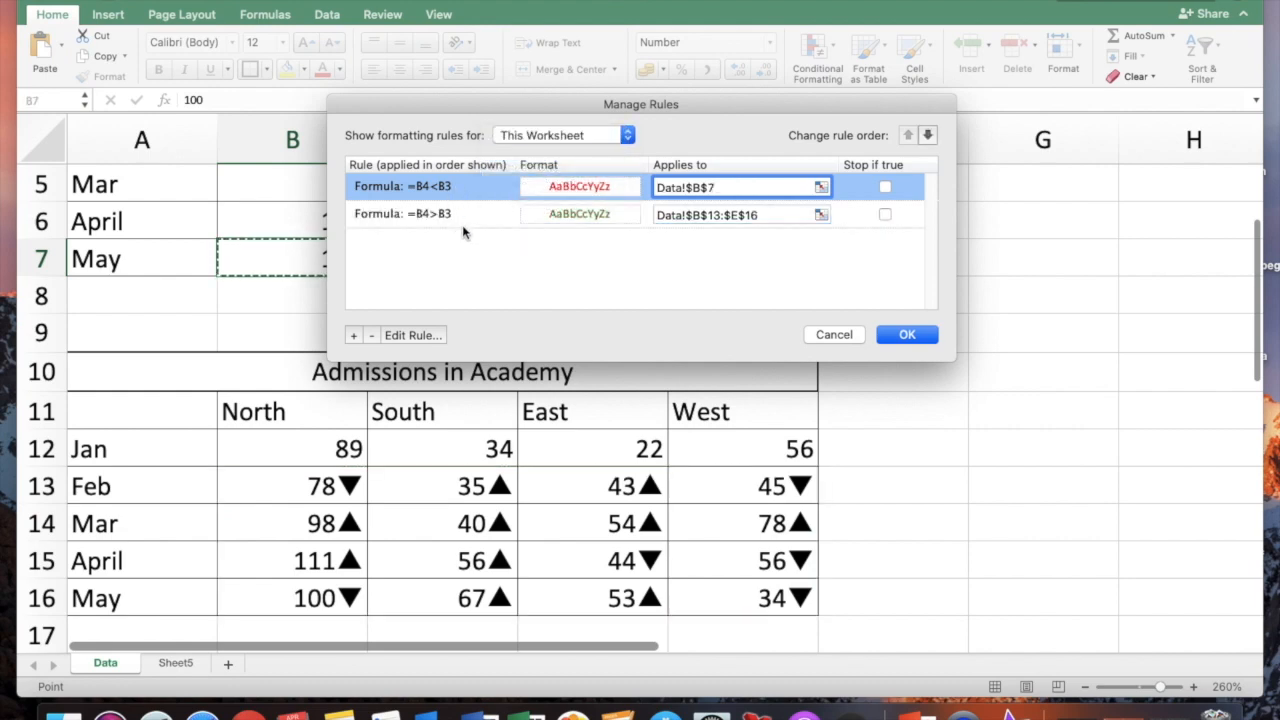
pyautogui.click(626, 212)
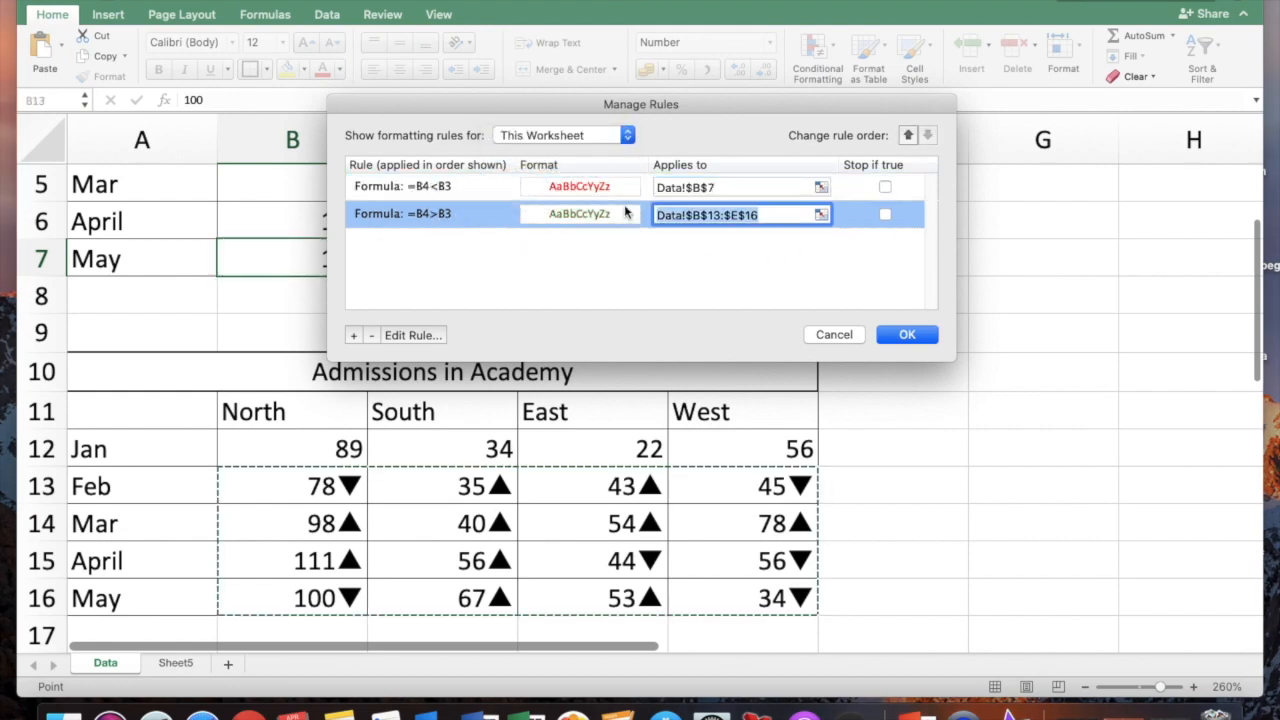
pyautogui.click(730, 189)
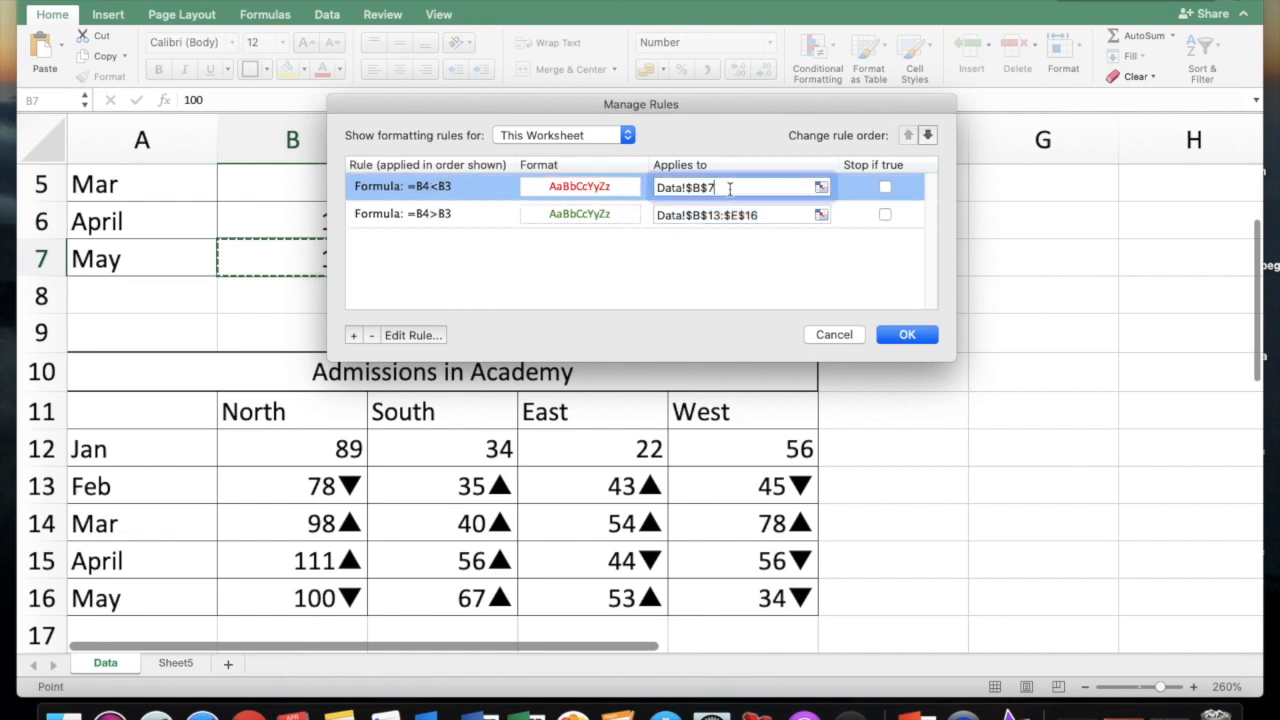
pyautogui.press('super+v')
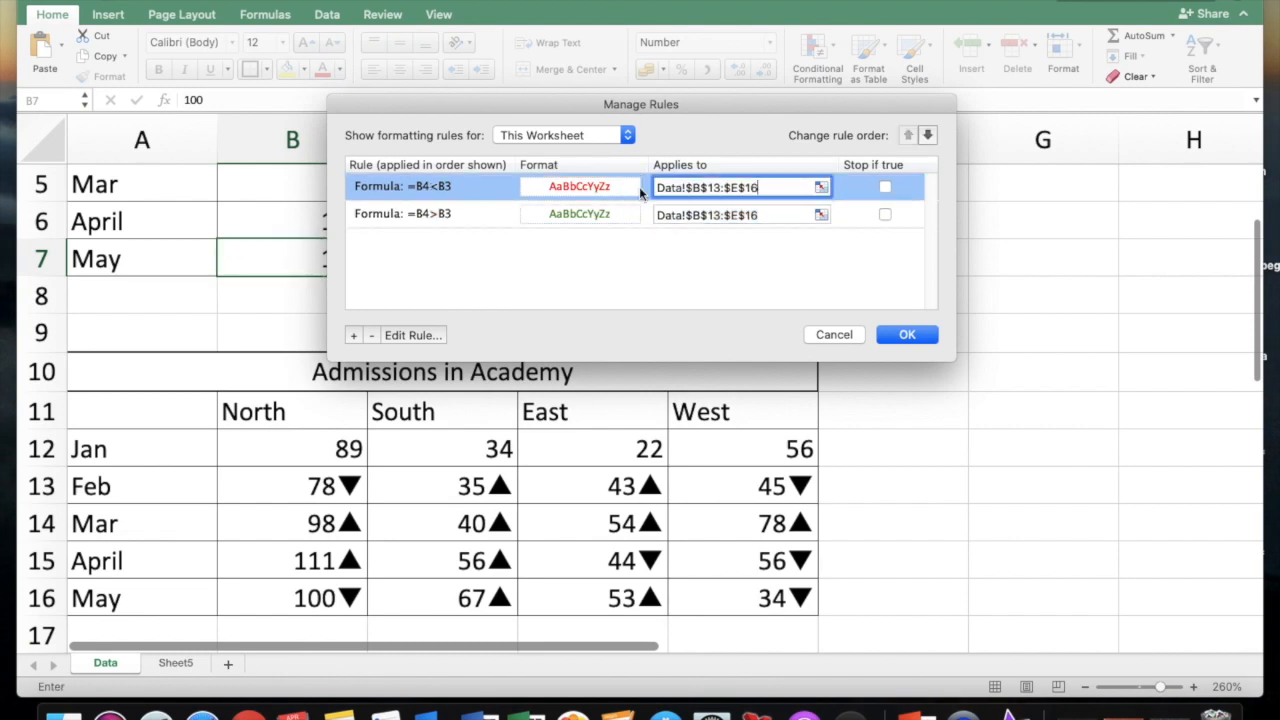
pyautogui.click(907, 336)
pyautogui.click(918, 528)
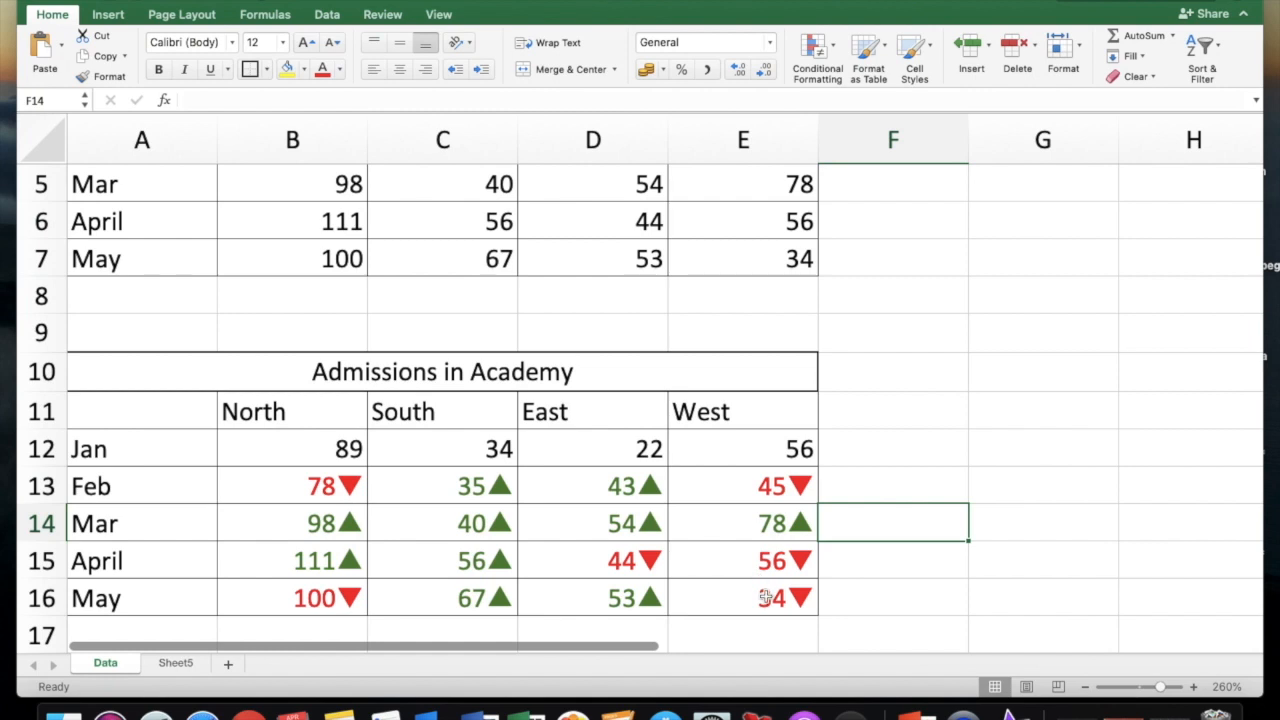
pyautogui.moveTo(758, 562); pyautogui.dragTo(760, 595)
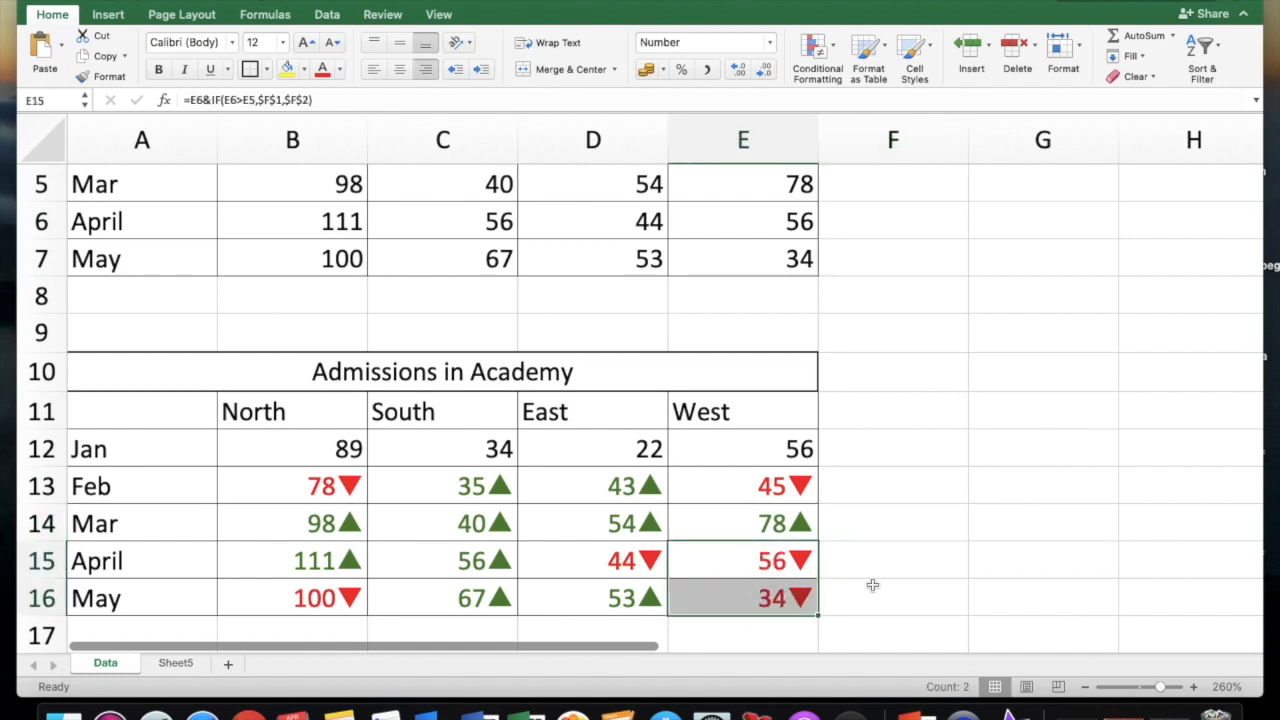
pyautogui.click(625, 529)
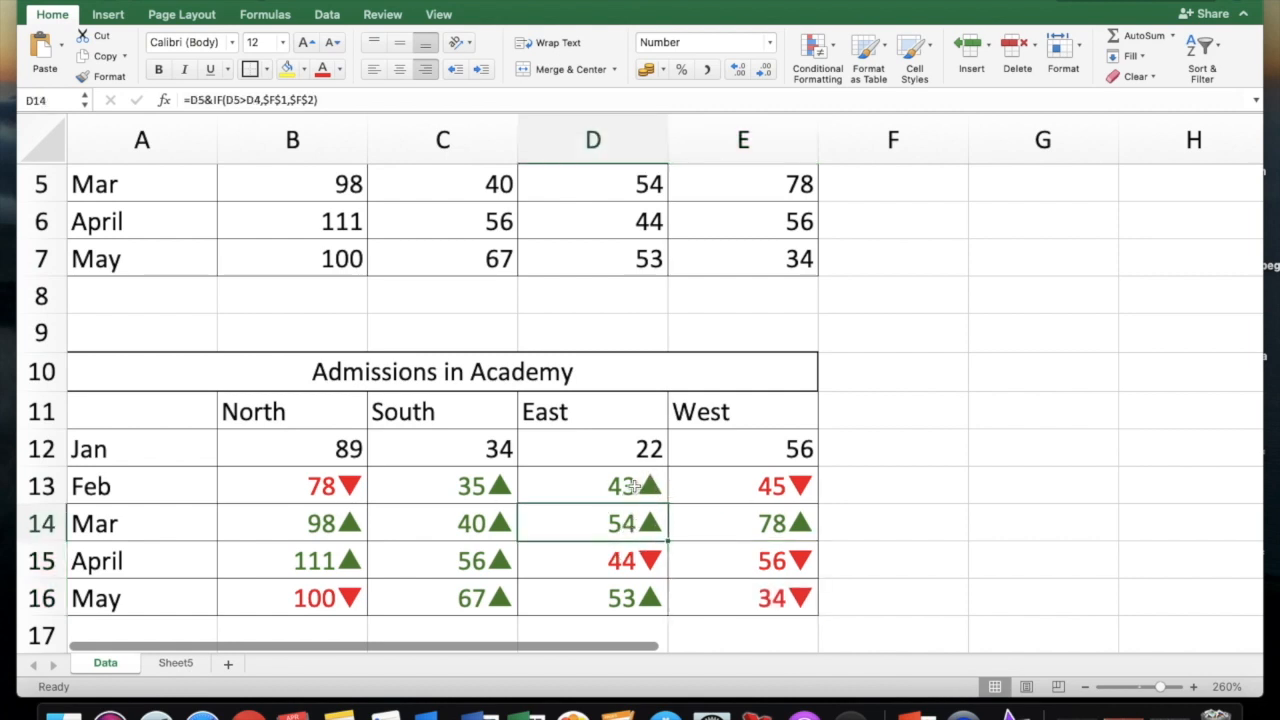
pyautogui.moveTo(633, 486); pyautogui.dragTo(634, 514)
# In the upper table, set May admissions to 120 for West and 355 for South.
pyautogui.click(767, 266)
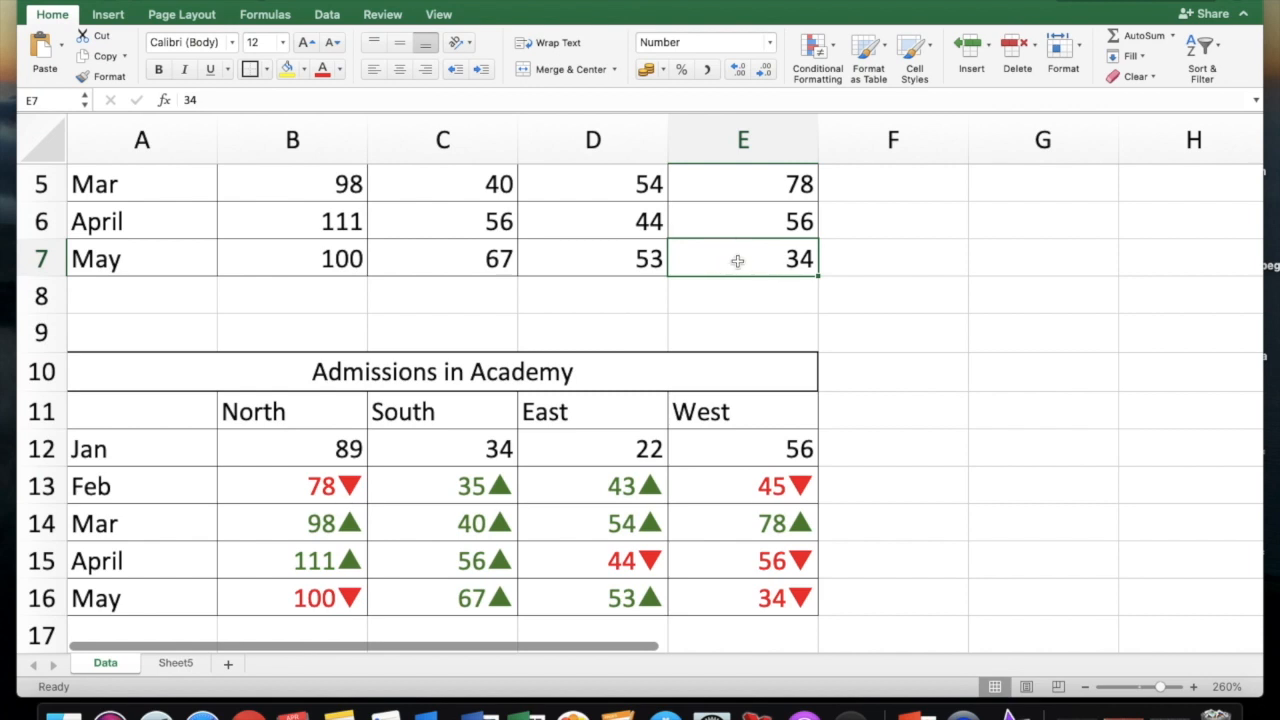
pyautogui.write('120')
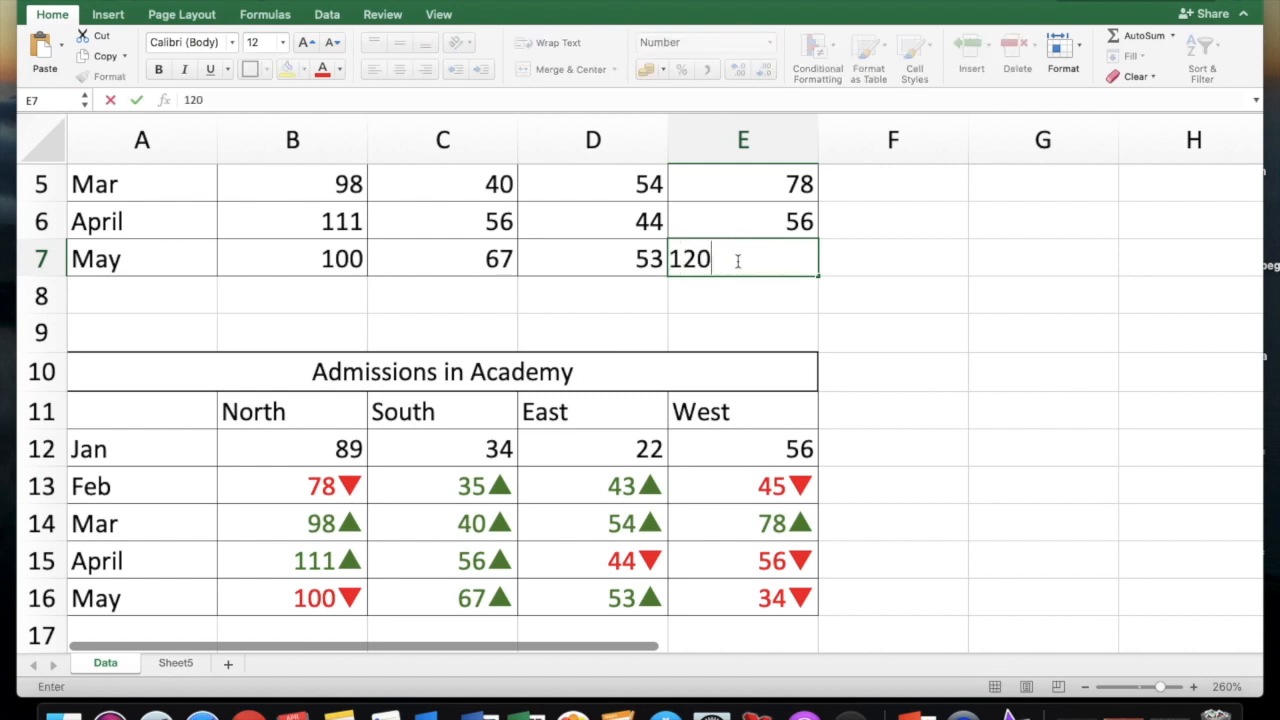
pyautogui.click(392, 259)
pyautogui.write('35')
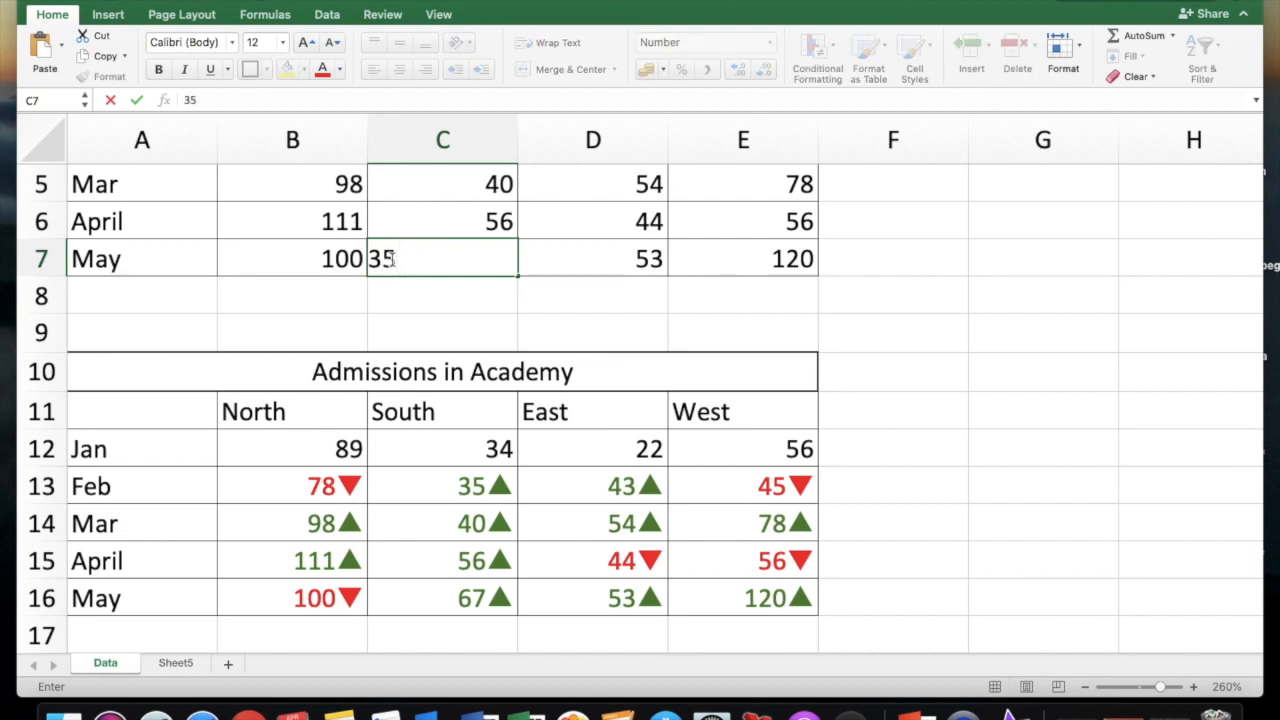
pyautogui.write('5')
pyautogui.press('Return')
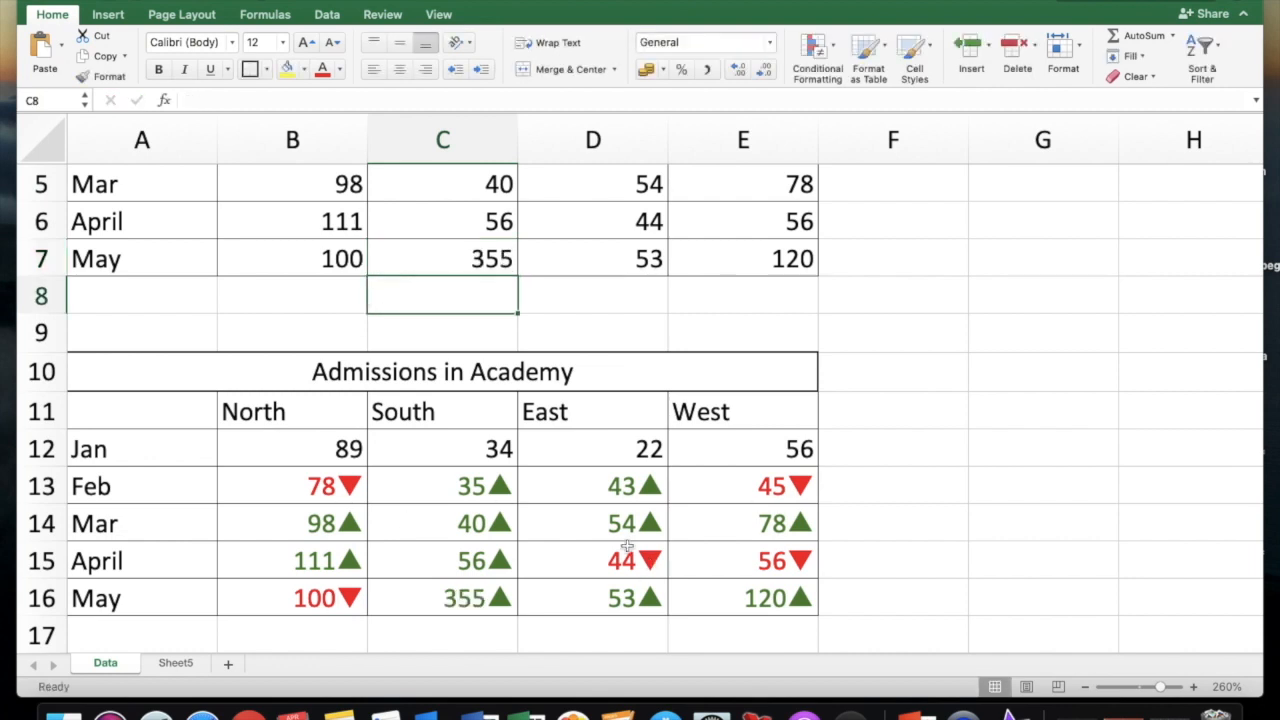
# Set South's March admissions in the upper table to 170.
pyautogui.click(466, 193)
pyautogui.write('170')
pyautogui.press('Return')
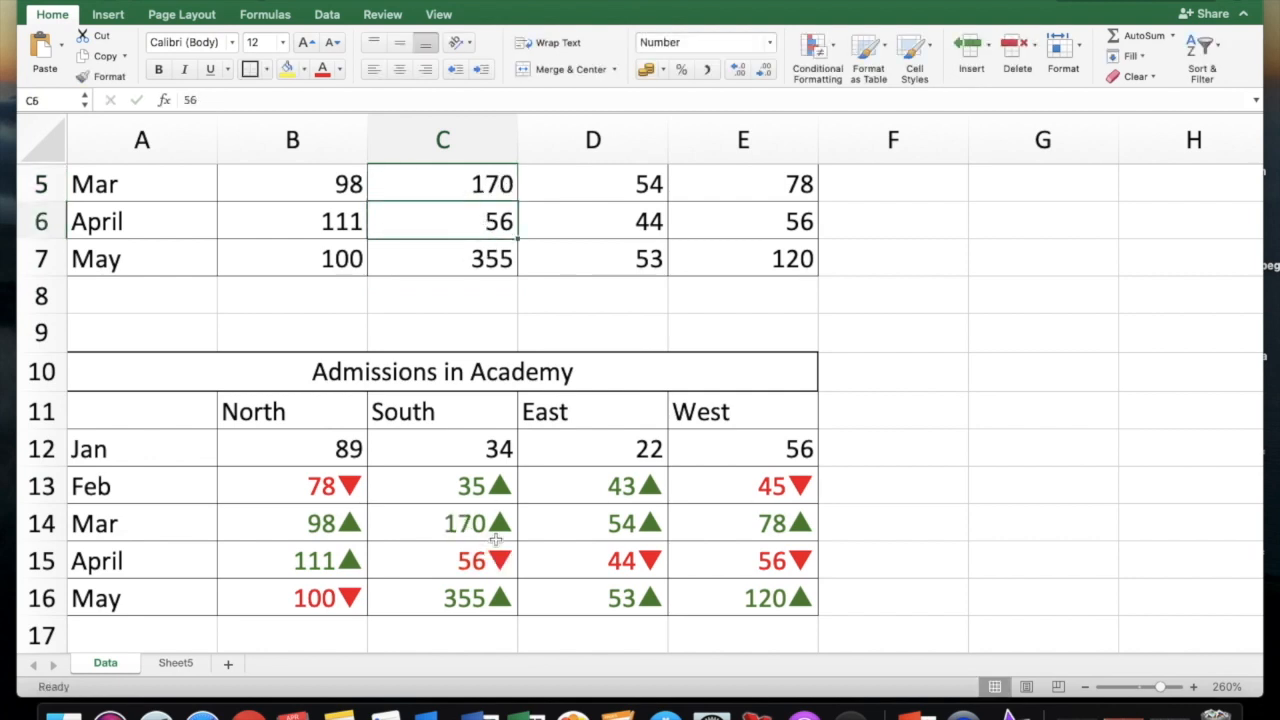
# Set South's March admissions in cell C5 to 12 and review both tables.
pyautogui.click(483, 192)
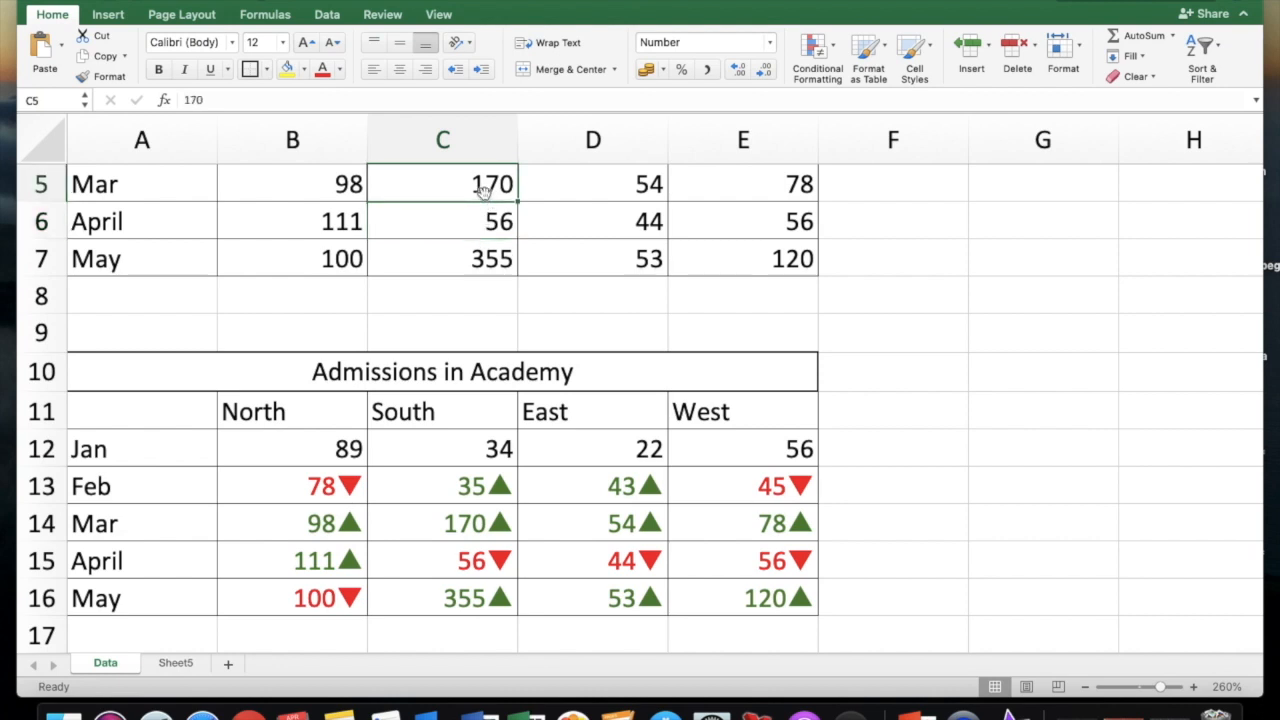
pyautogui.write('12')
pyautogui.press('Return')
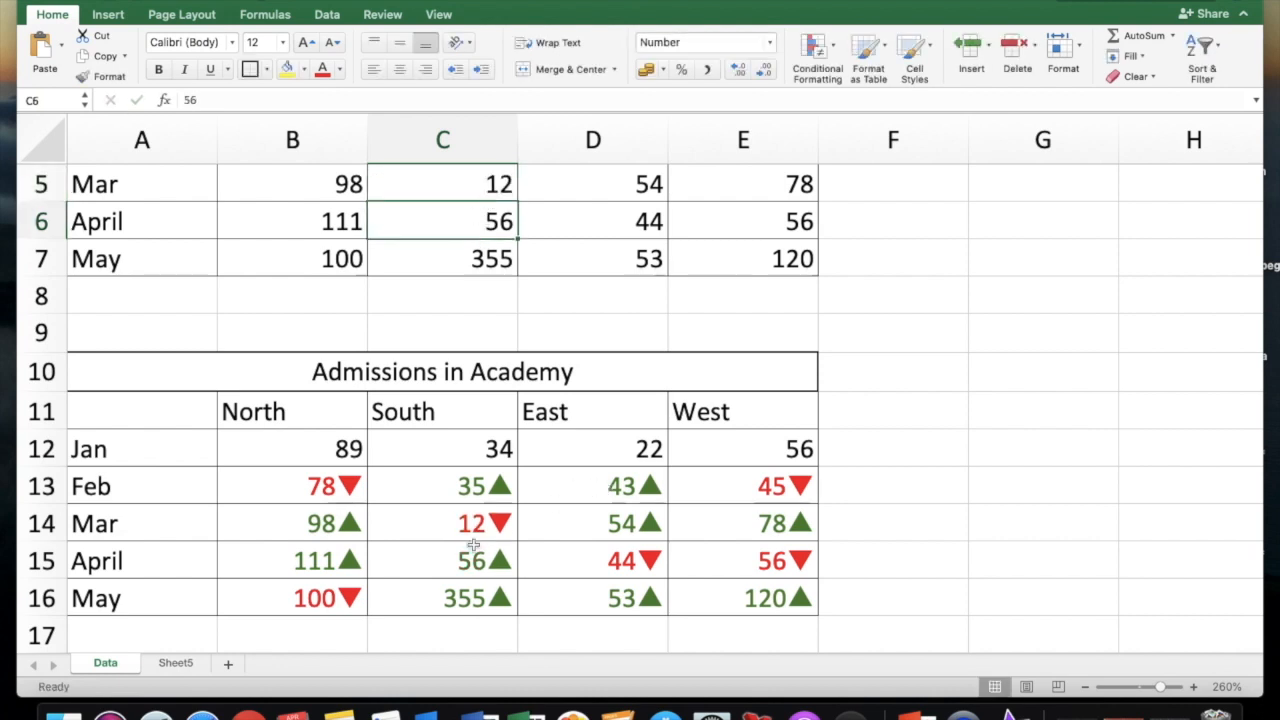
pyautogui.scroll(2, 143, 250)
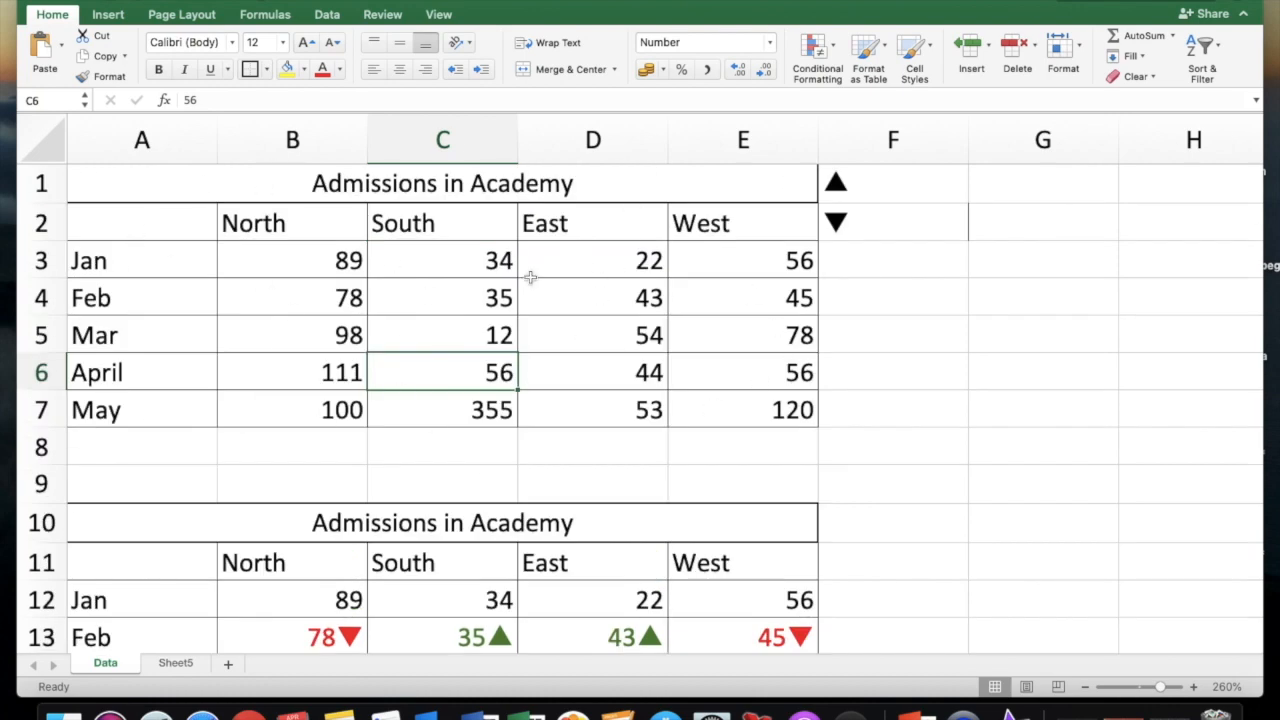
pyautogui.scroll(-4, 524, 444)
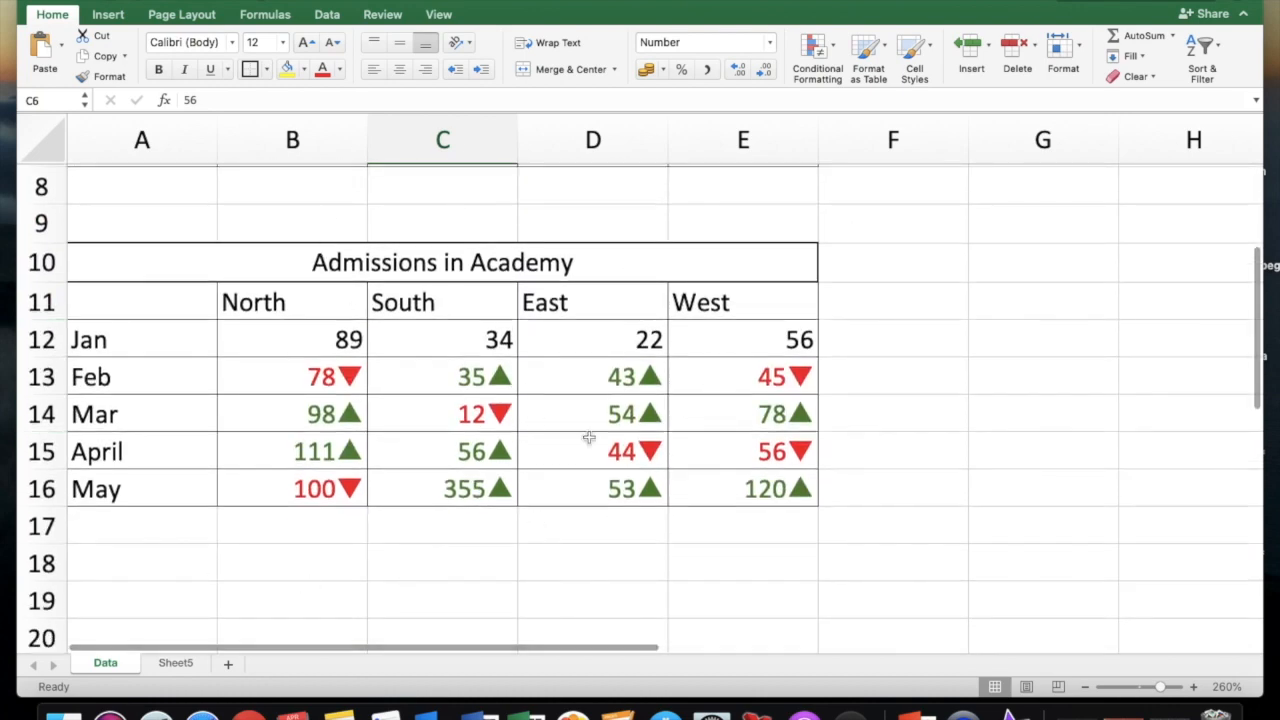